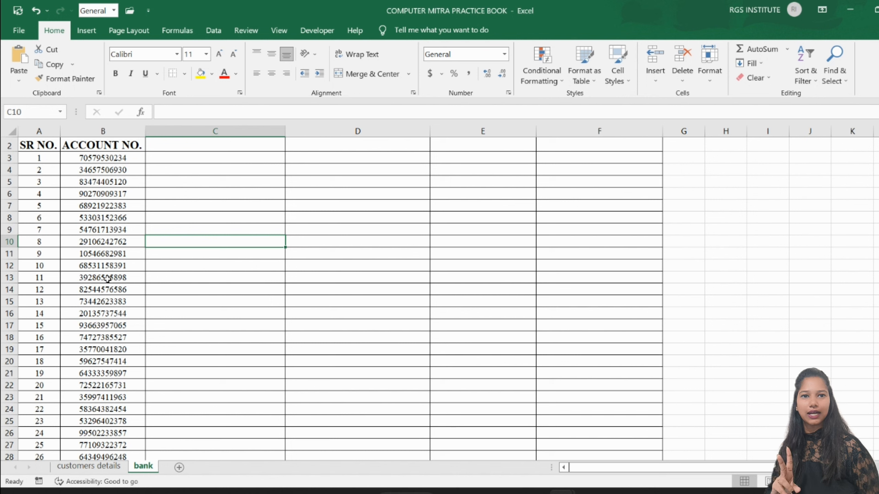
Compare the account number columns on the bank and customers details sheets
click(87, 134)
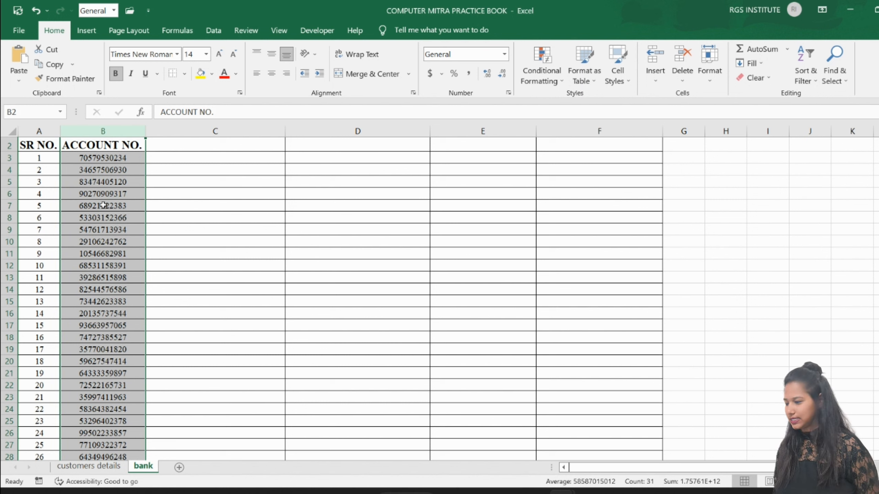
click(91, 466)
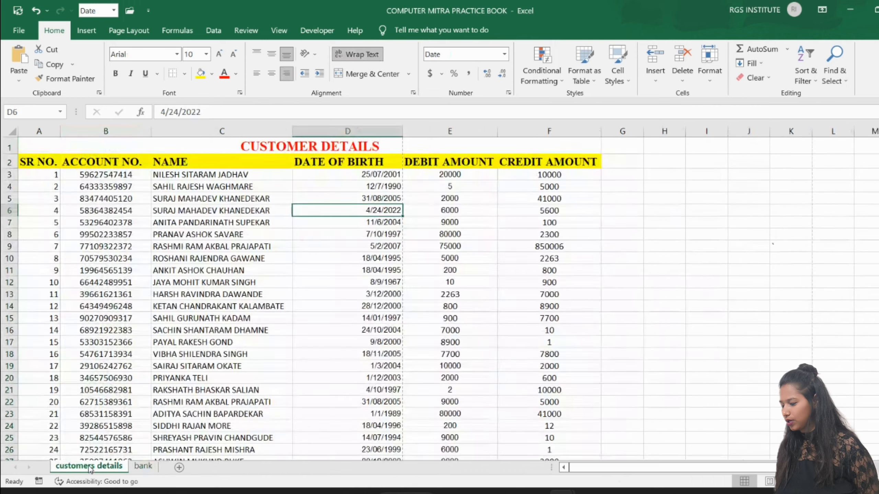
click(140, 467)
click(128, 466)
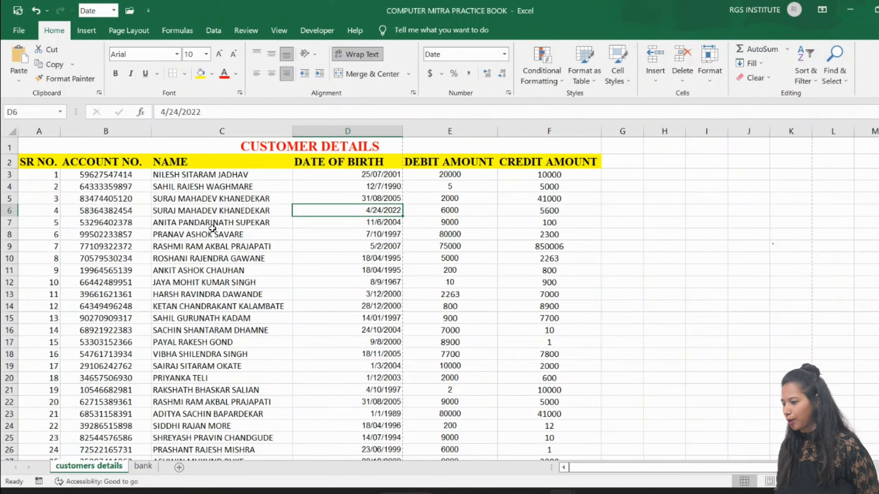
click(130, 180)
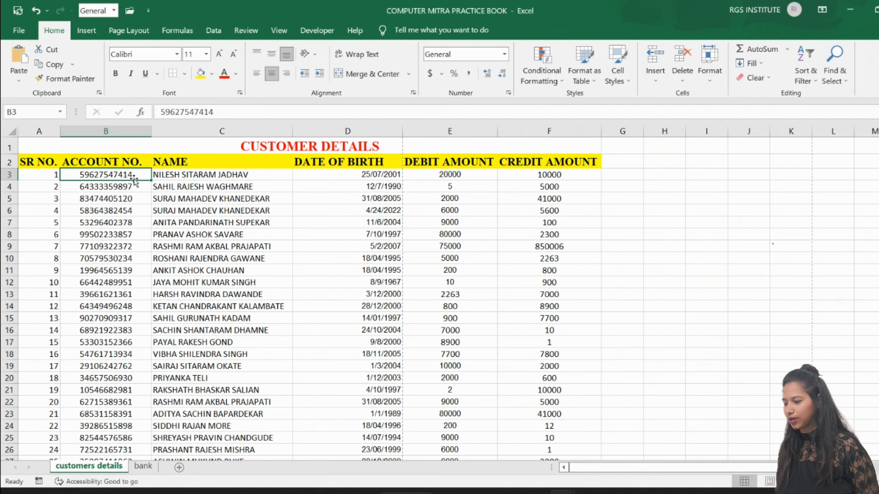
click(143, 466)
click(114, 182)
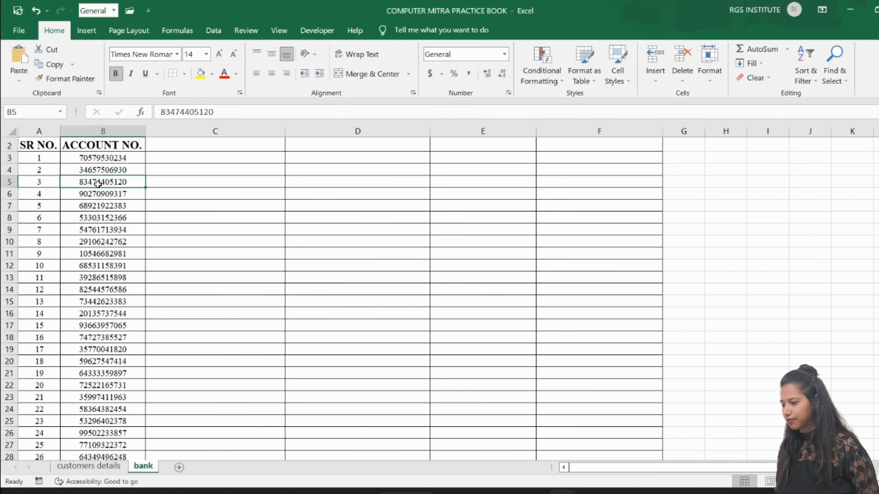
click(134, 156)
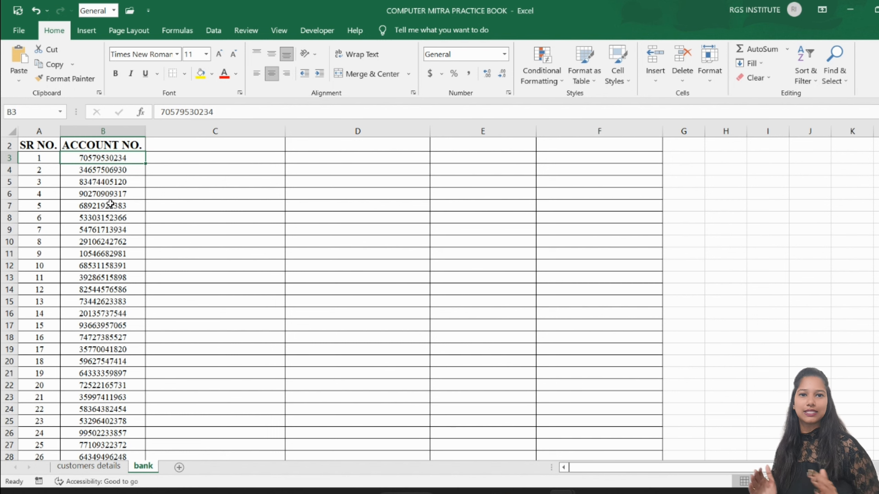
Insert the VLOOKUP function from the All category into cell C2 of the bank sheet
scroll(110, 204, up, 1)
click(239, 165)
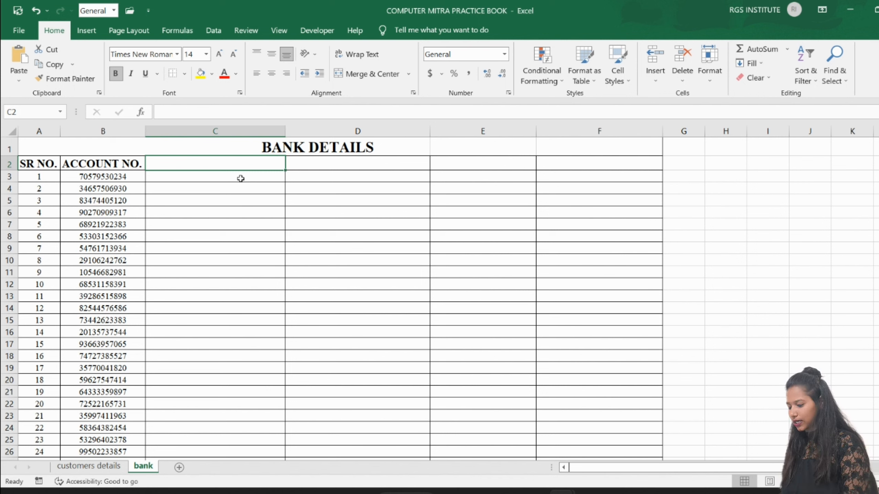
key(shift+F3)
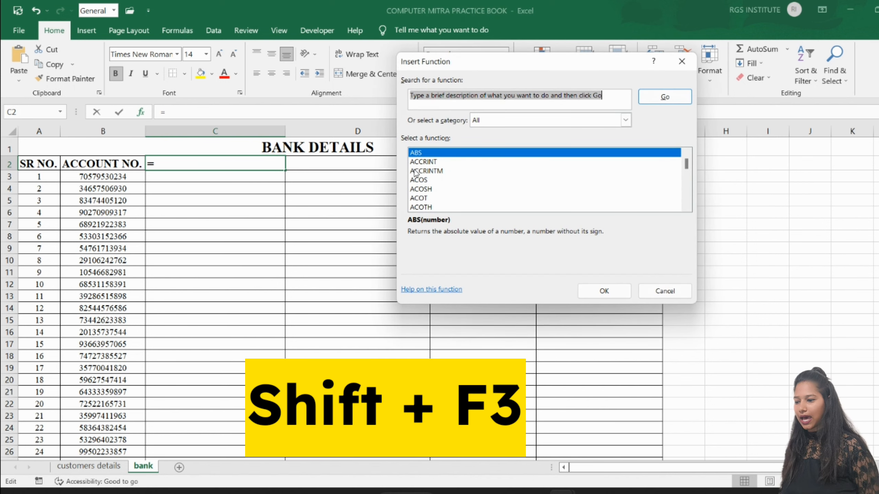
click(626, 120)
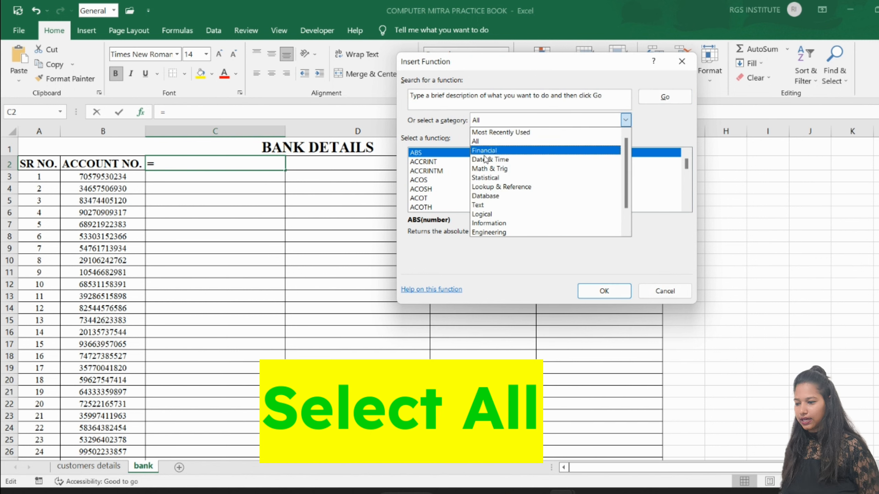
click(482, 141)
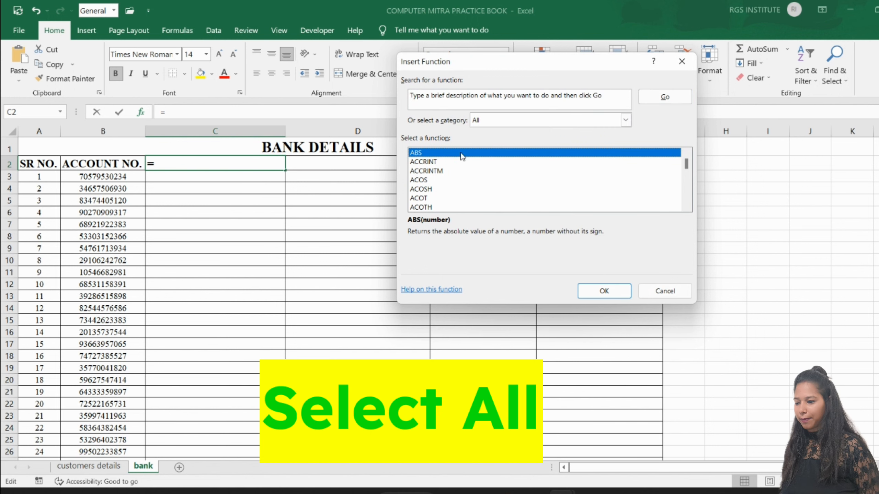
click(440, 191)
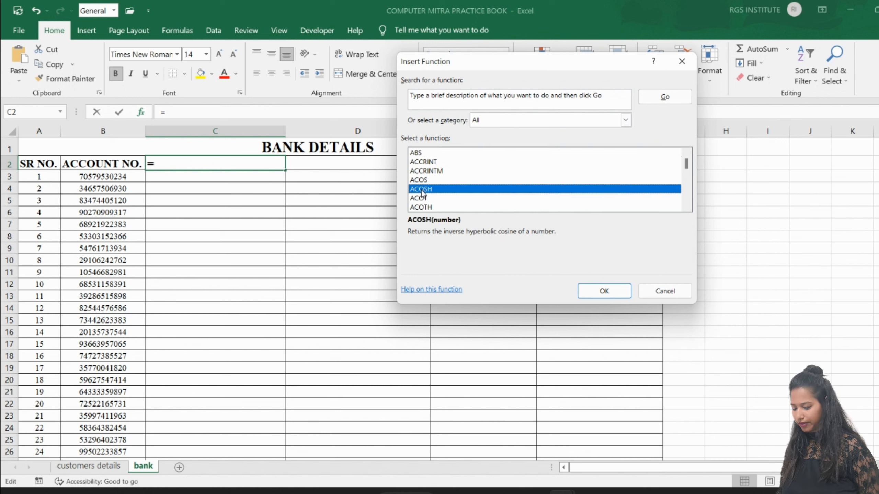
key(v)
key(l)
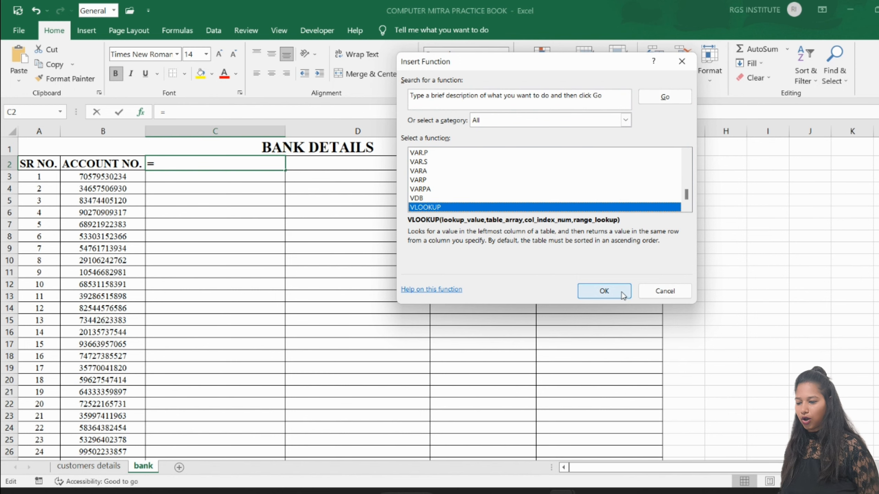
click(599, 290)
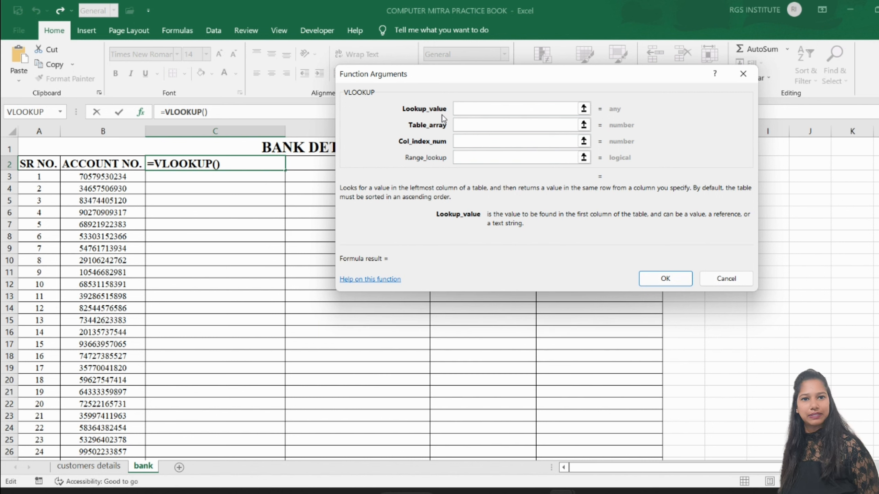
Set the VLOOKUP lookup value to column B:B and the table array to 'customers details'!B:F
click(105, 131)
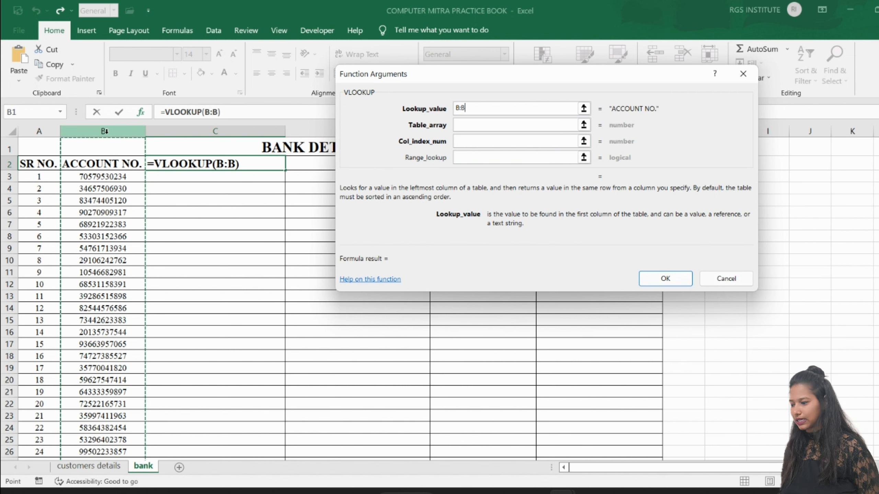
click(480, 129)
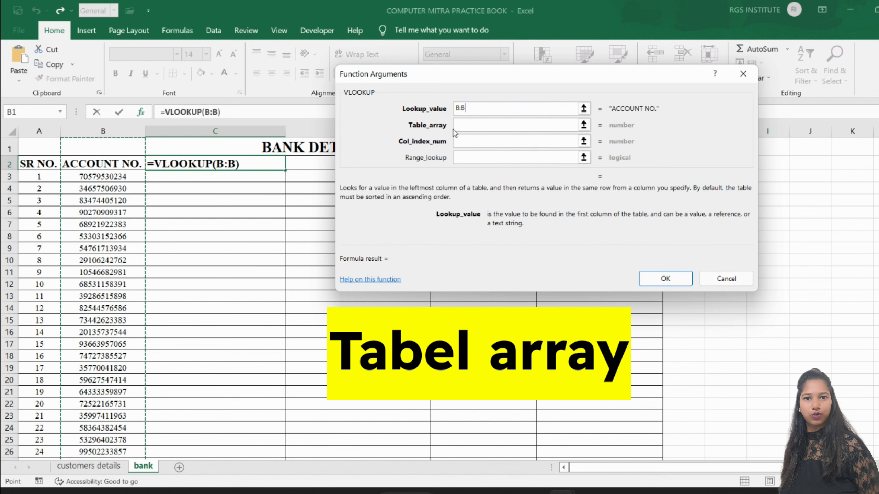
click(86, 466)
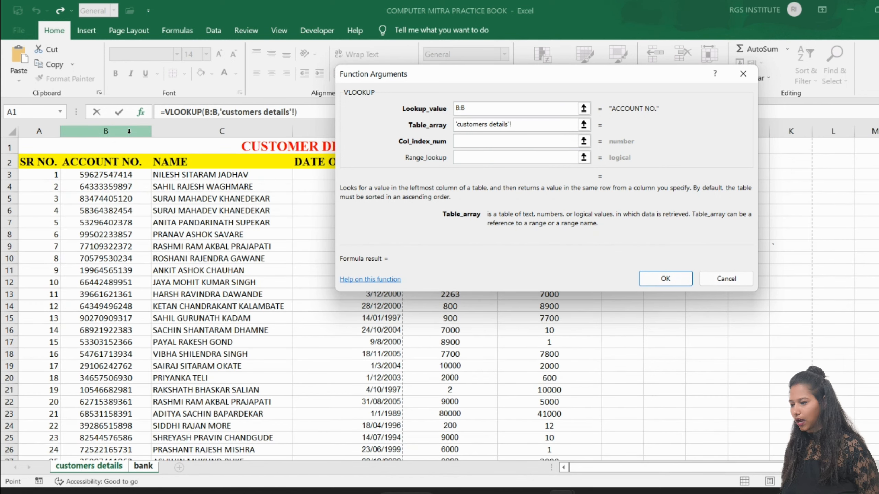
drag(129, 131, 515, 148)
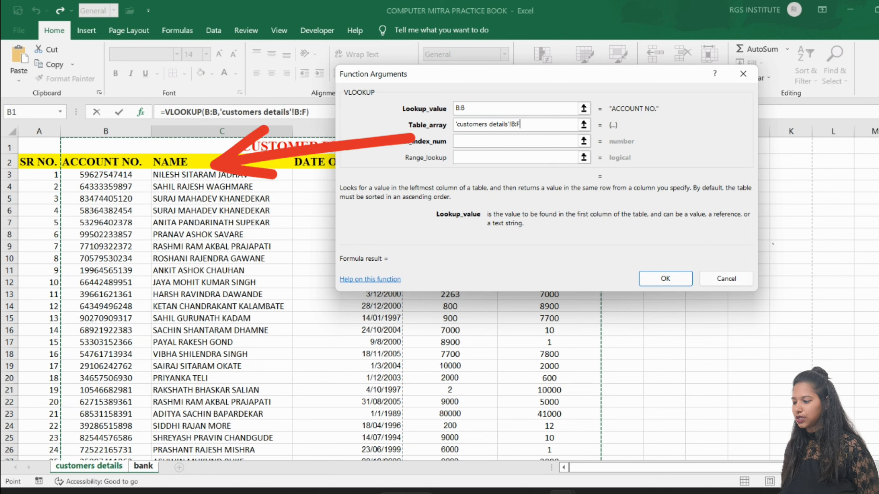
Set the column index number to 2 and the range lookup to 0, and enter the formula in C2
click(484, 140)
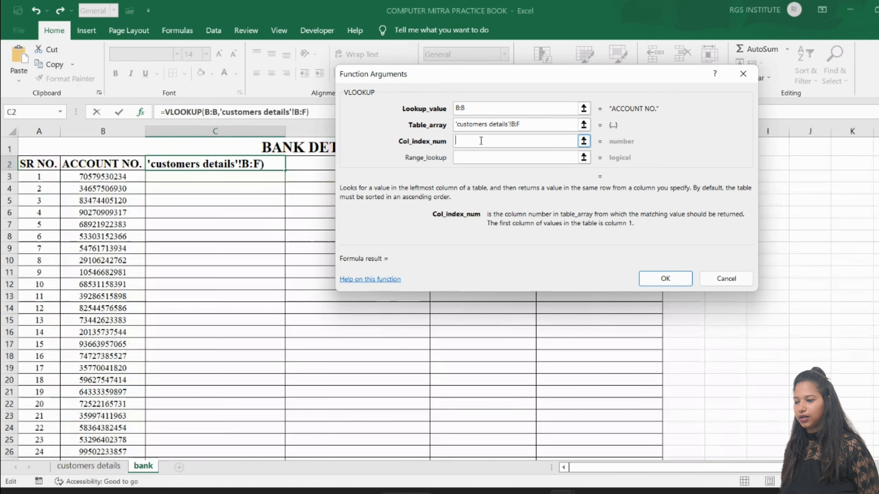
text(2)
click(467, 158)
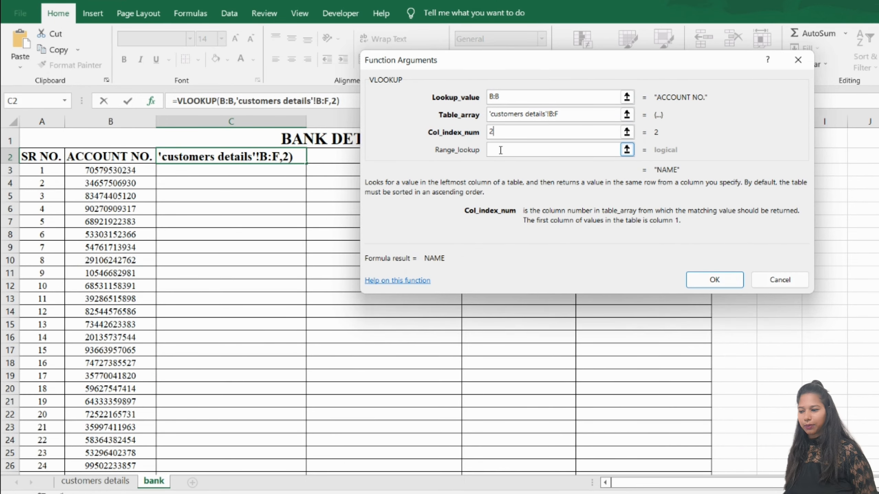
click(500, 150)
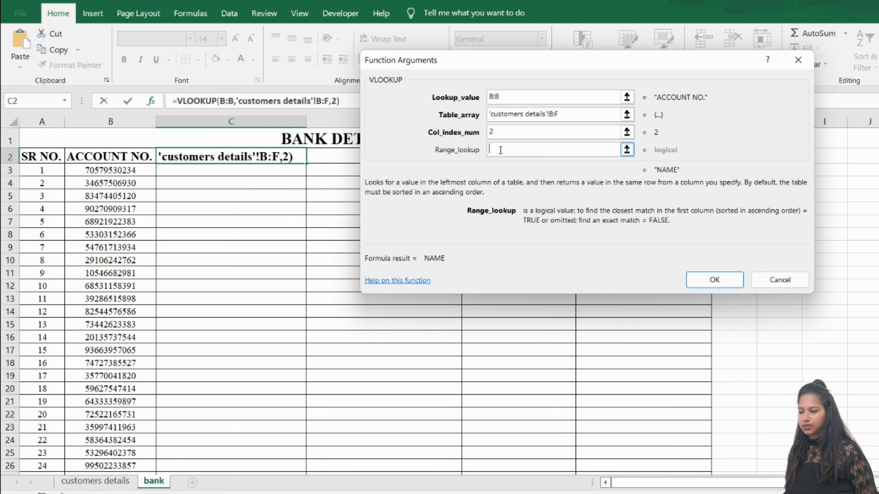
text(0)
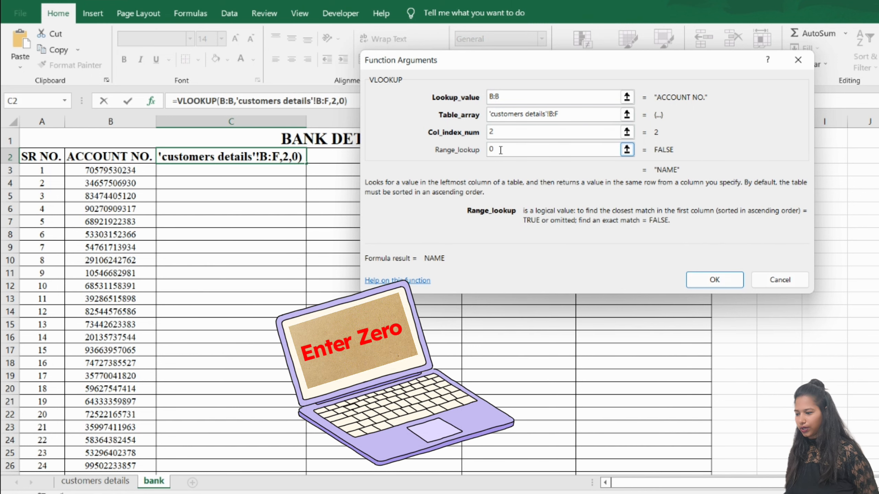
key(Return)
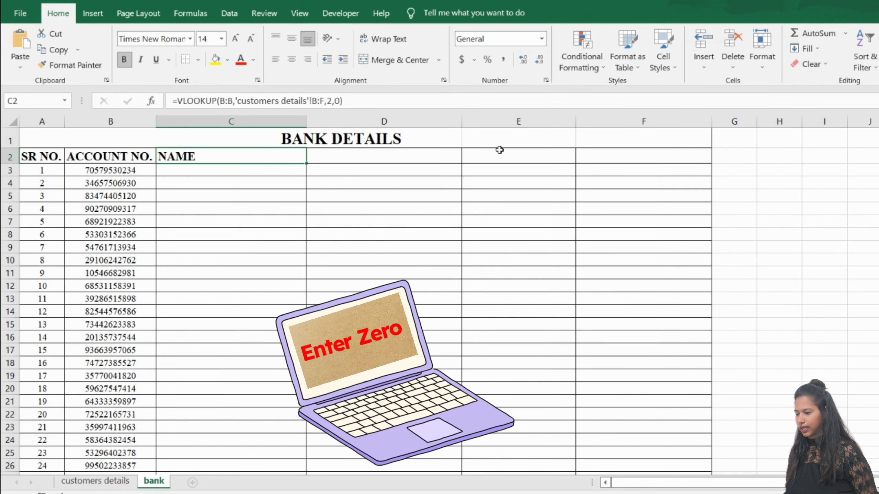
Fill the C2 formula down the NAME column and widen column C to fit the full names
double_click(307, 164)
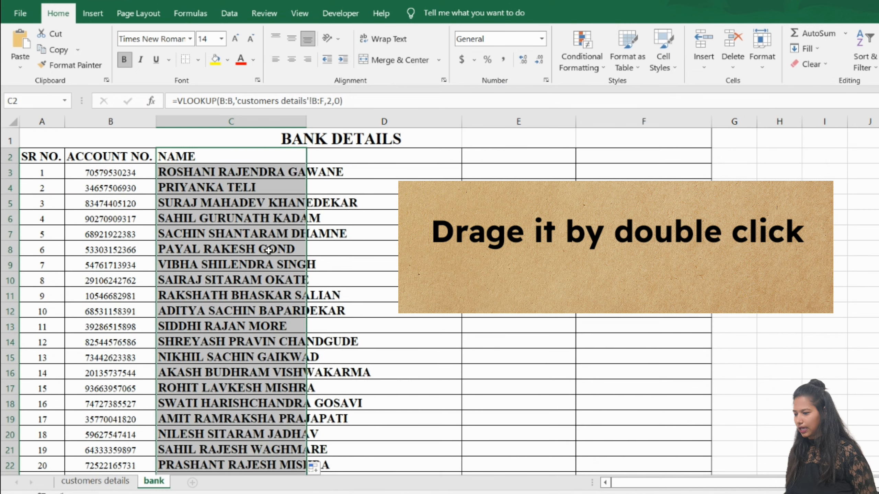
drag(306, 116, 385, 136)
scroll(334, 307, down, 4)
scroll(325, 325, up, 4)
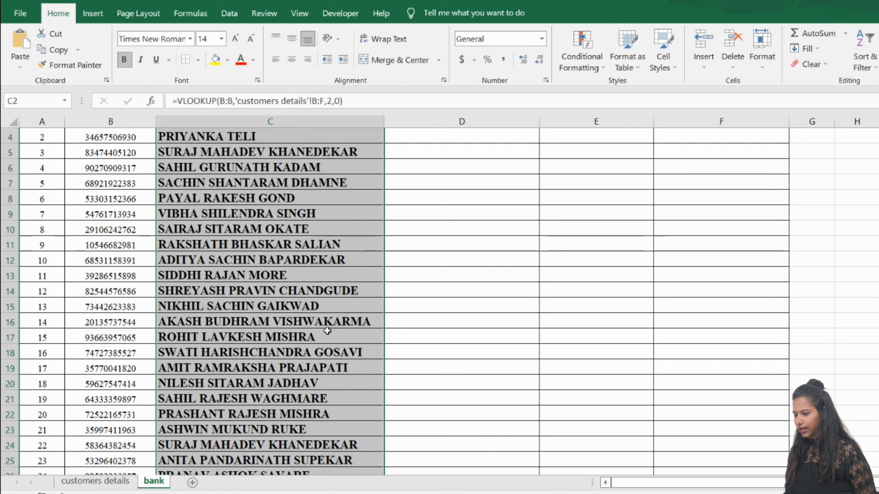
Copy the full VLOOKUP formula text from cell C2, leaving the cell unchanged
click(426, 156)
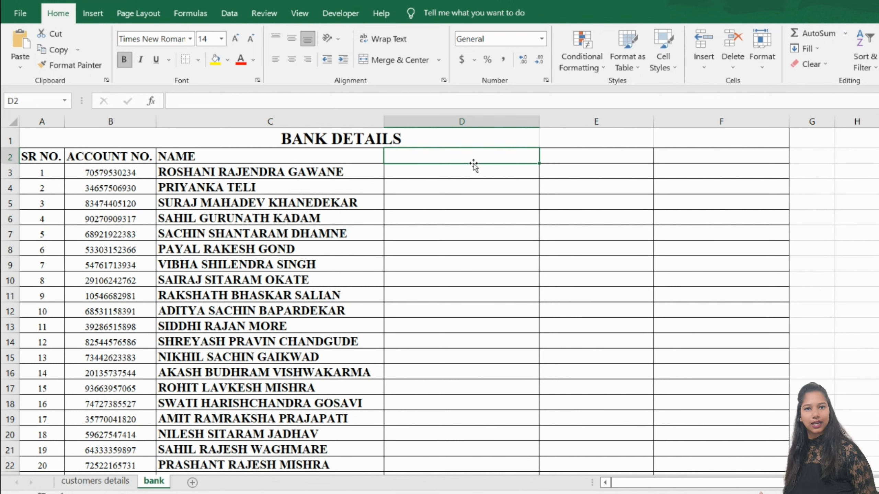
click(273, 159)
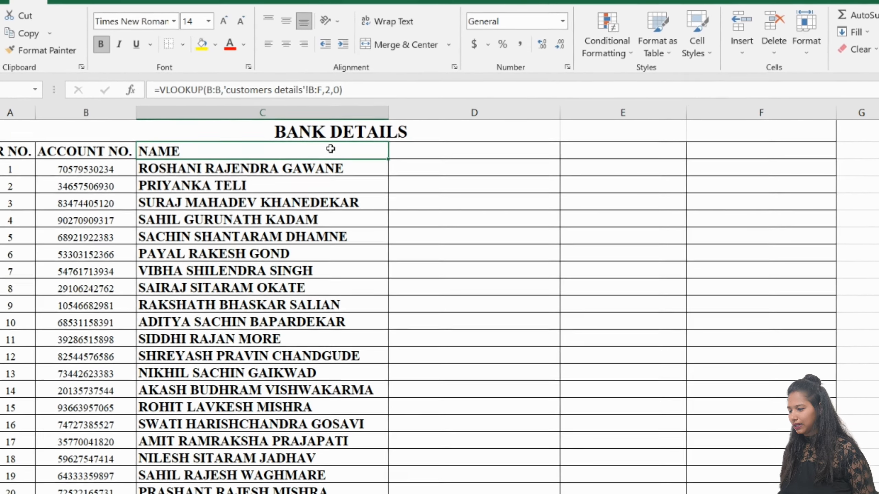
double_click(334, 156)
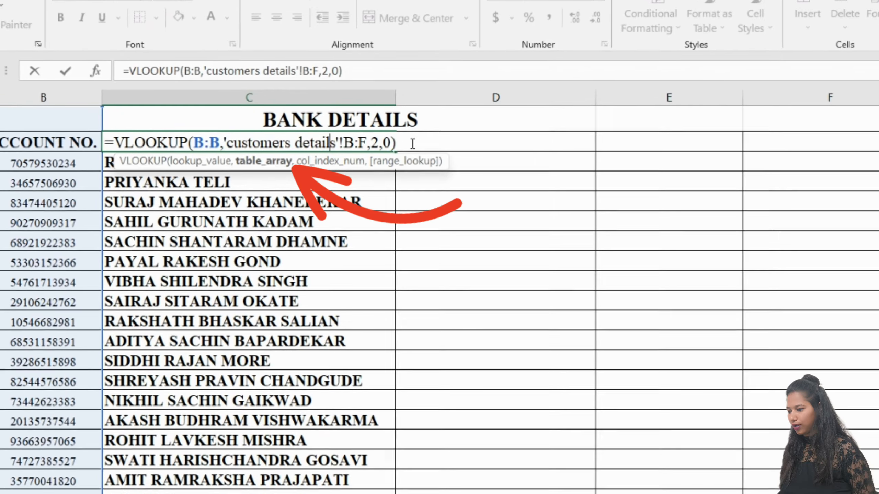
drag(393, 146, 114, 149)
key(ctrl+c)
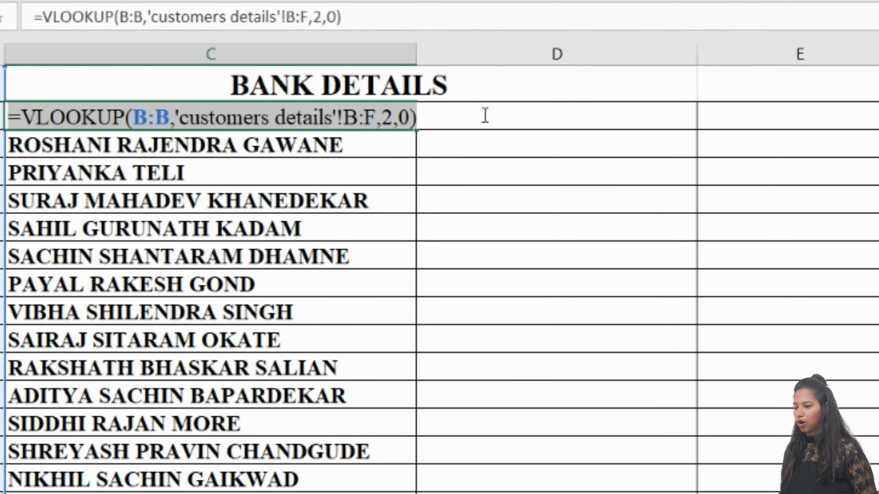
click(477, 120)
key(Escape)
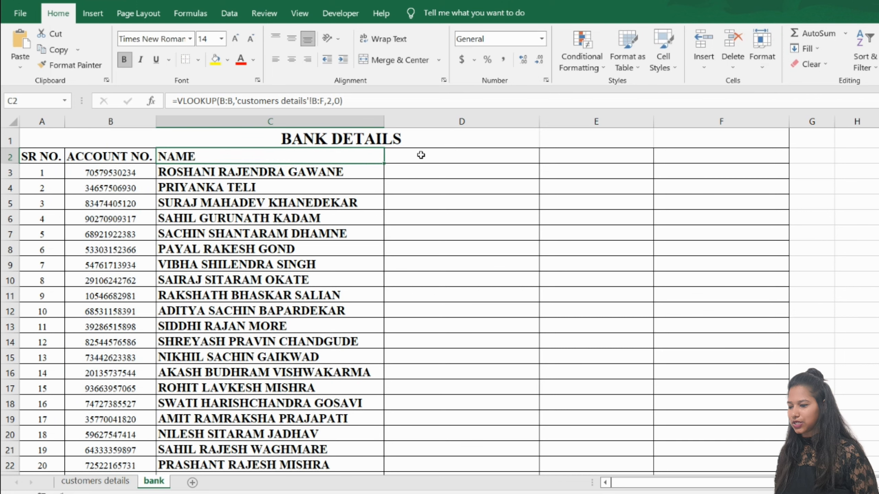
Paste the copied formula =VLOOKUP(B:B,'customers details'!B:F,2,0) into cell D2
click(421, 155)
double_click(421, 155)
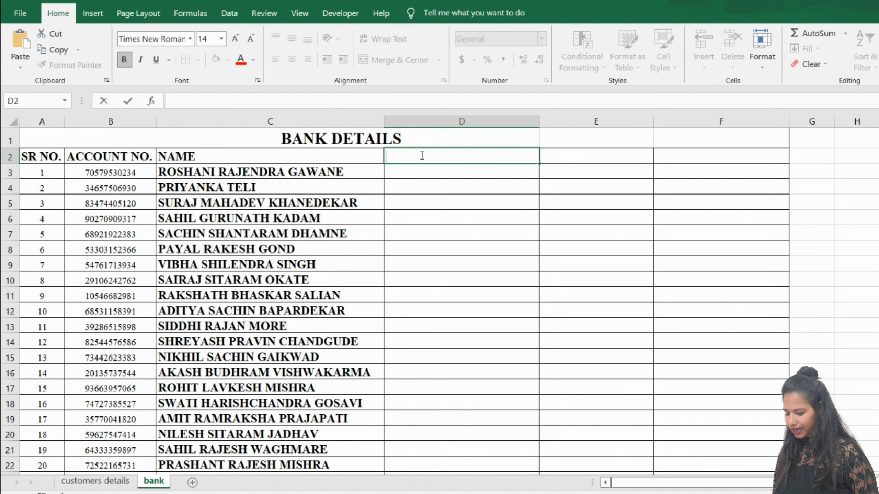
key(ctrl+v)
key(Return)
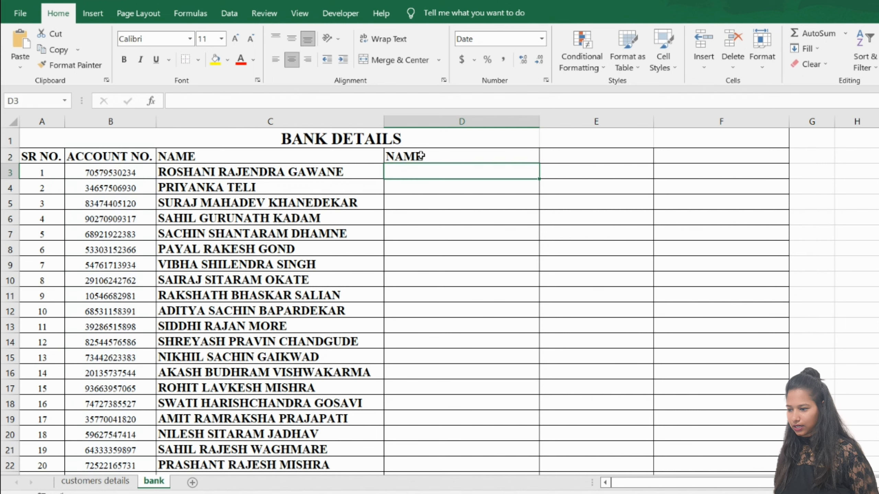
Change the column index number in D2's VLOOKUP formula to 3 and enter the formula
click(421, 156)
double_click(421, 156)
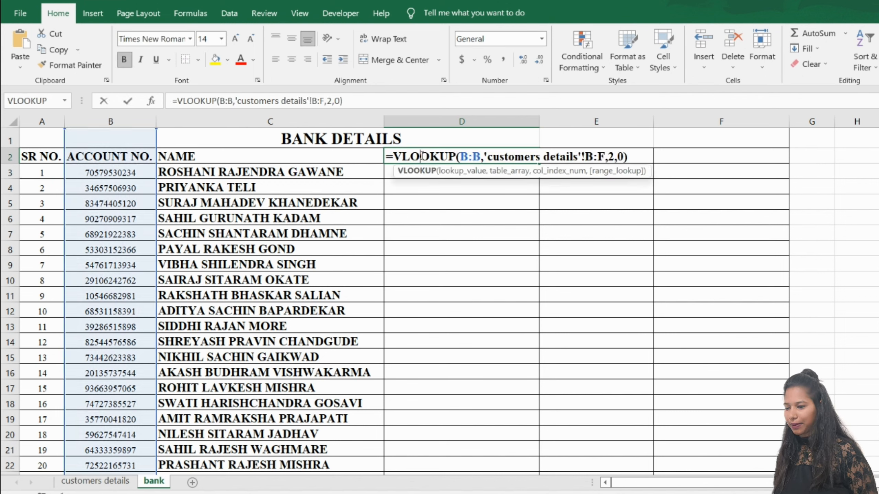
click(615, 158)
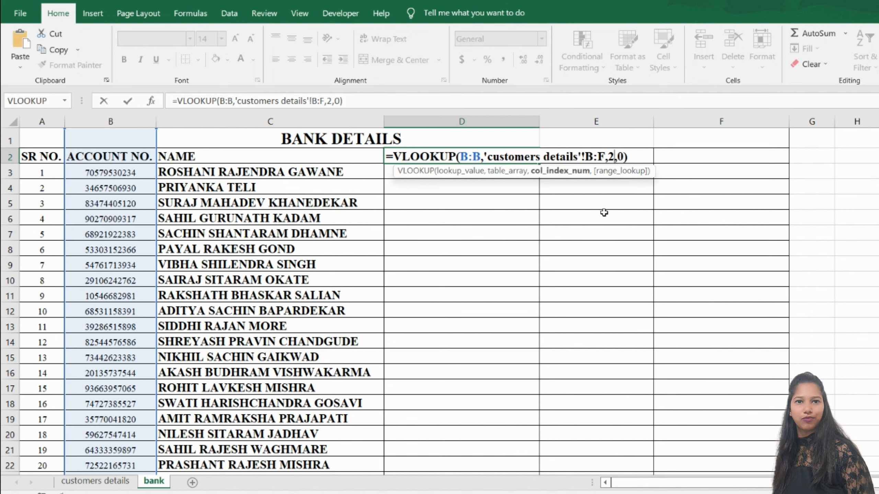
key(BackSpace)
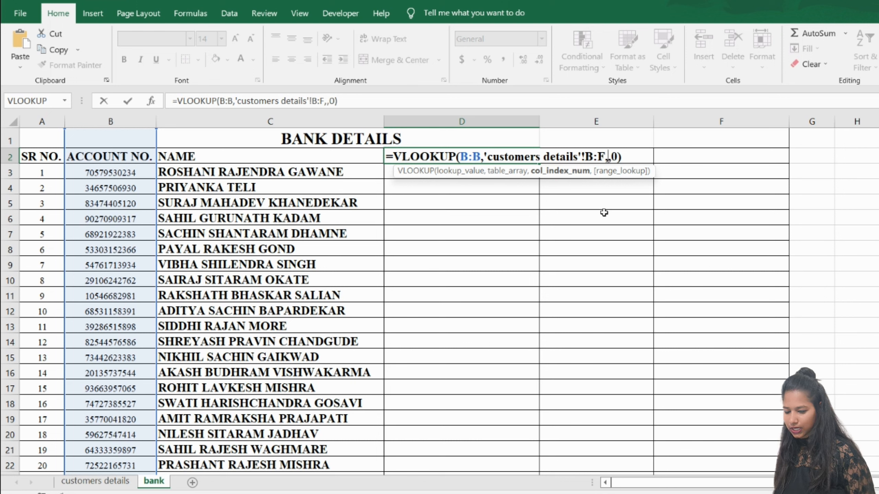
text(3)
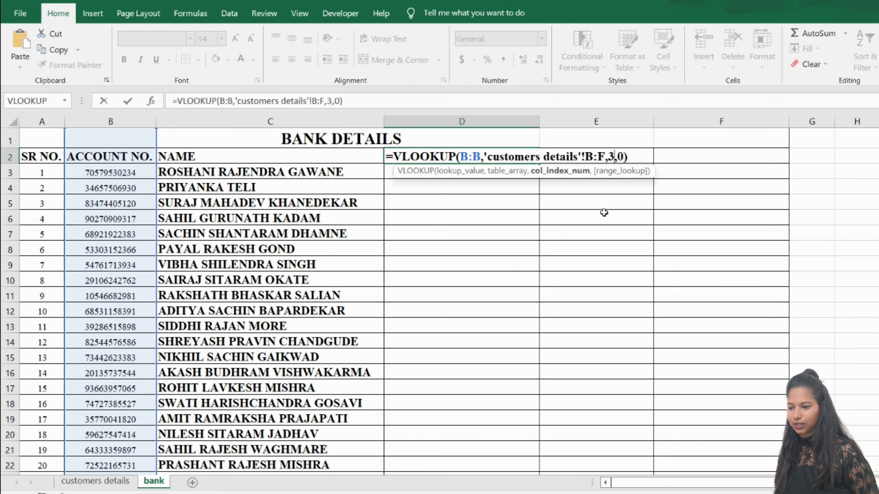
key(Return)
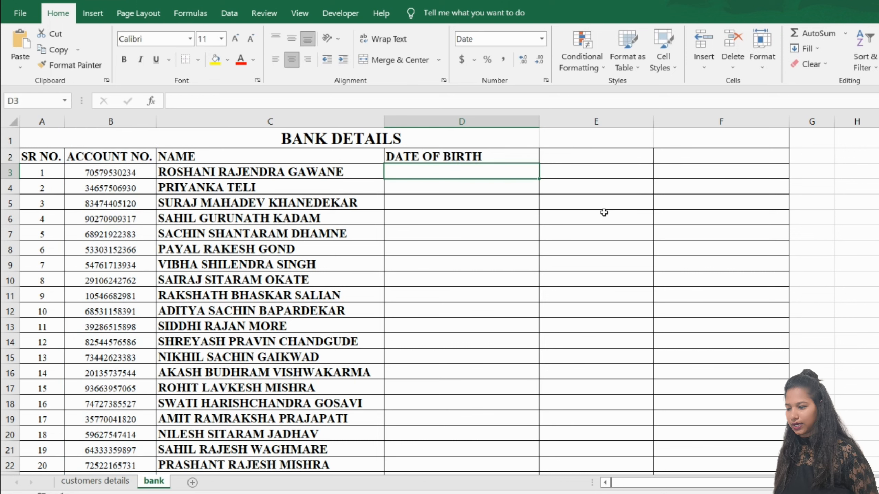
Fill the D2 formula down the DATE OF BIRTH column to the last customer row
click(508, 155)
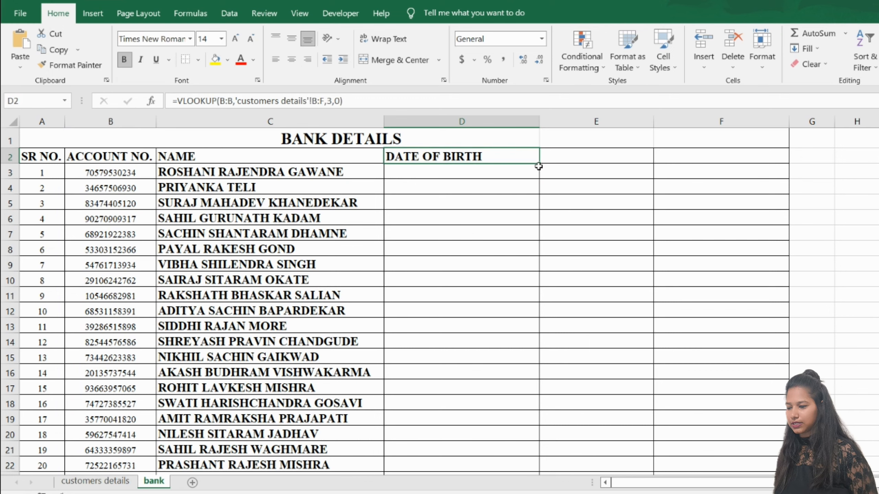
double_click(541, 162)
scroll(500, 327, down, 5)
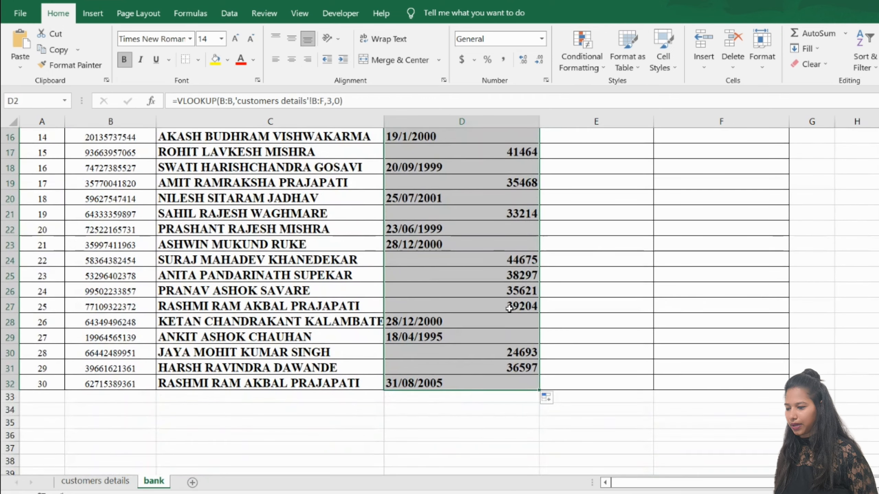
scroll(501, 327, up, 2)
scroll(501, 327, up, 3)
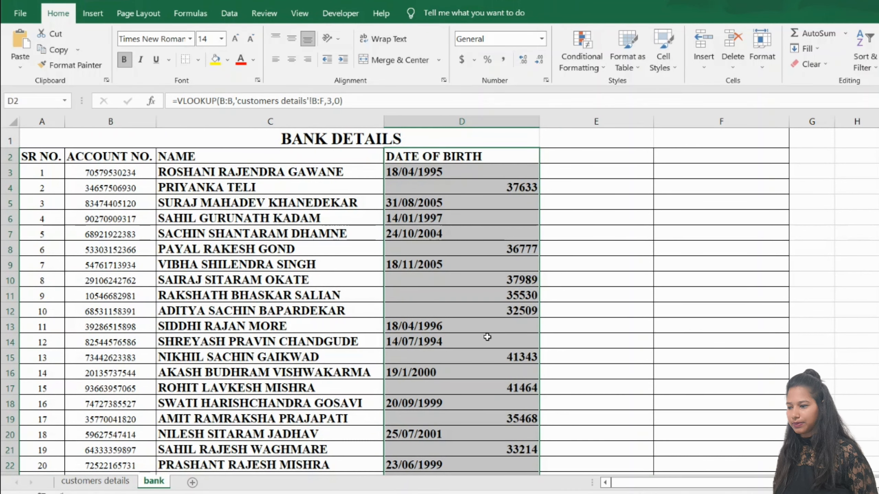
Format the filled DATE OF BIRTH cells as Short Date
click(542, 39)
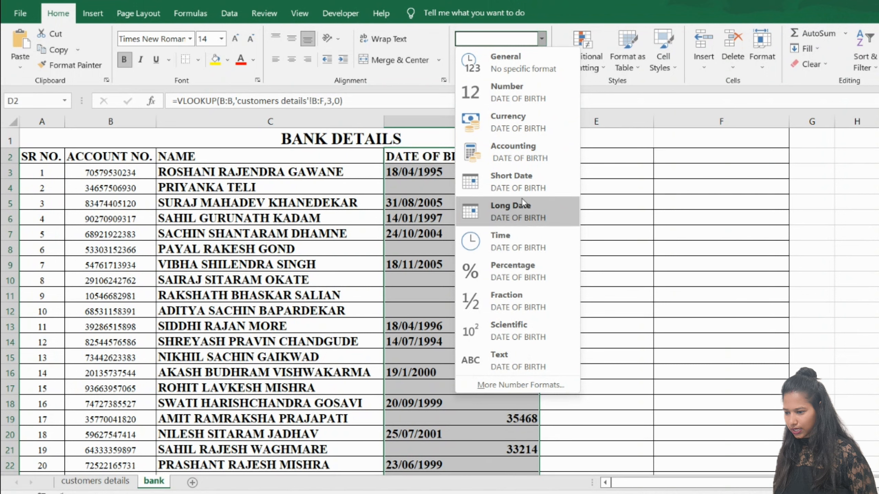
click(509, 182)
click(498, 265)
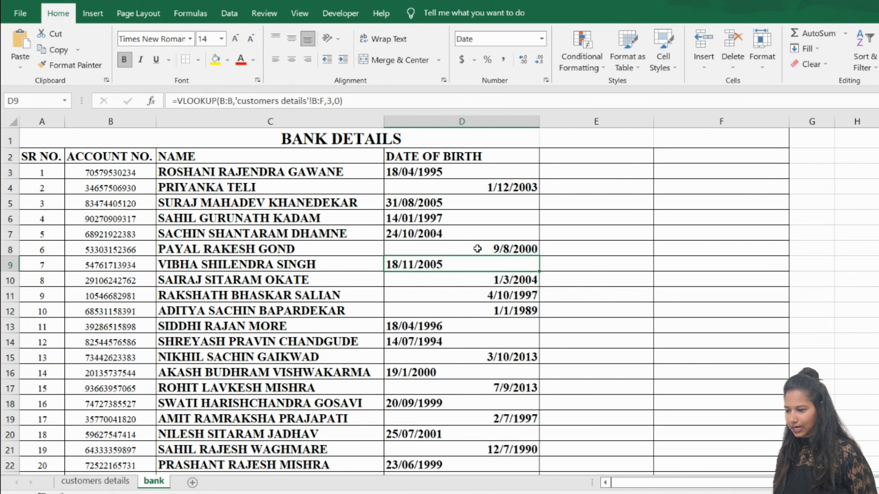
Center the contents of the whole DATE OF BIRTH column D
click(460, 122)
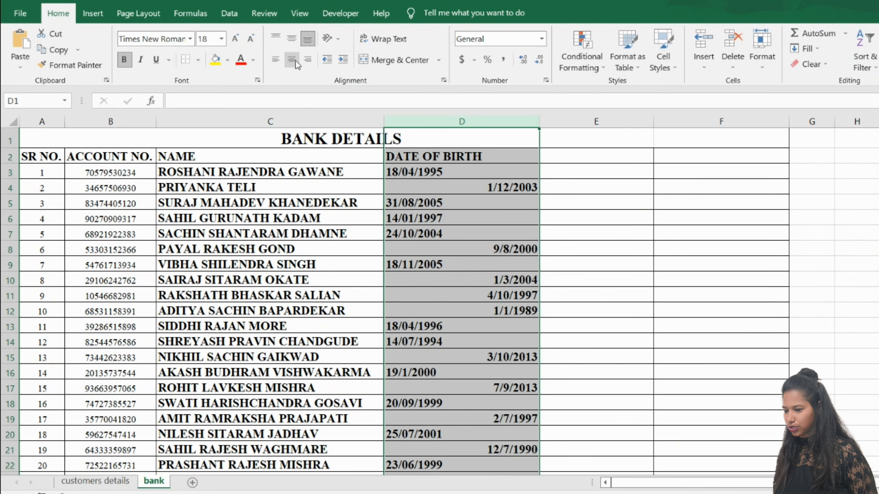
click(291, 60)
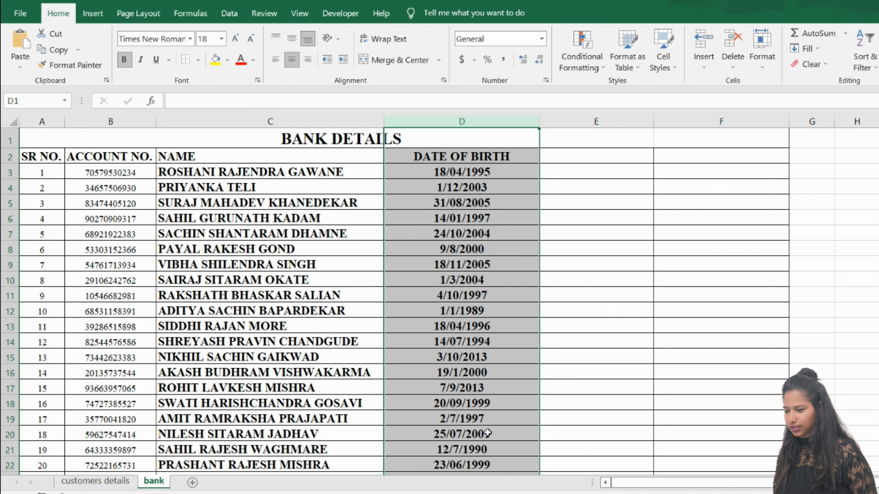
scroll(383, 281, down, 2)
scroll(564, 248, up, 2)
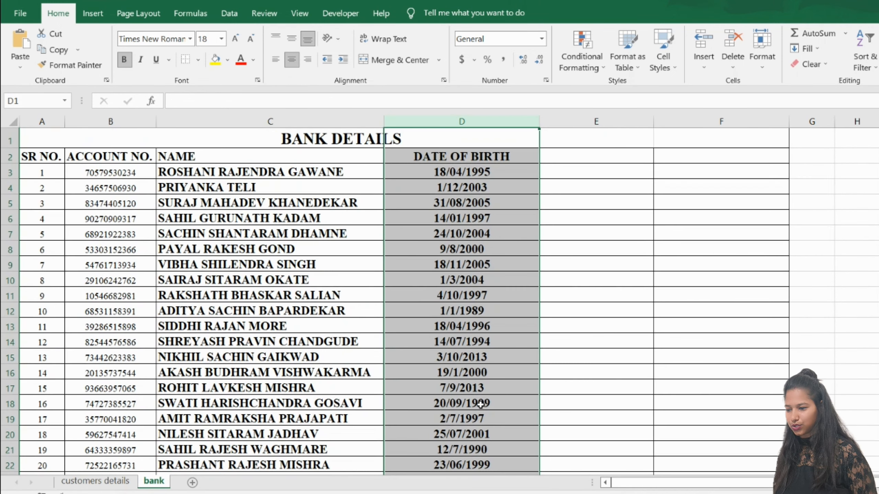
Copy the full VLOOKUP formula text from cell D2, leaving the cell unchanged
click(573, 154)
click(526, 160)
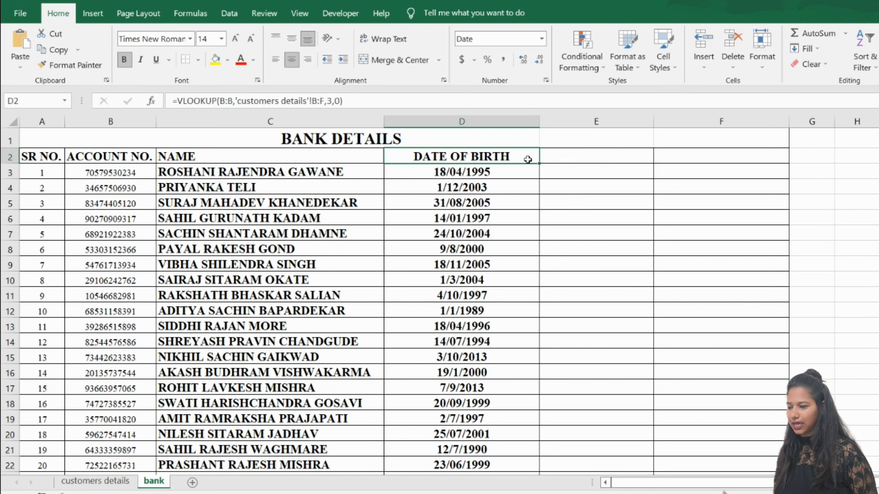
double_click(526, 156)
drag(526, 156, 244, 165)
key(ctrl+c)
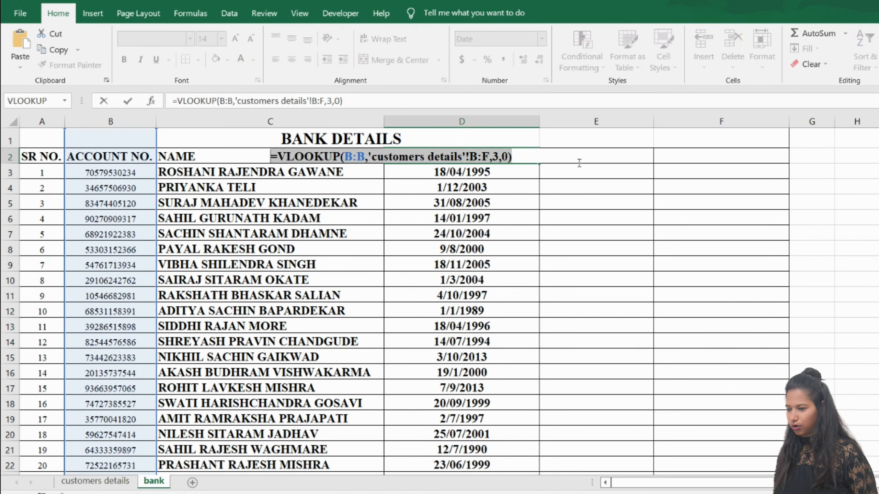
click(569, 170)
key(Escape)
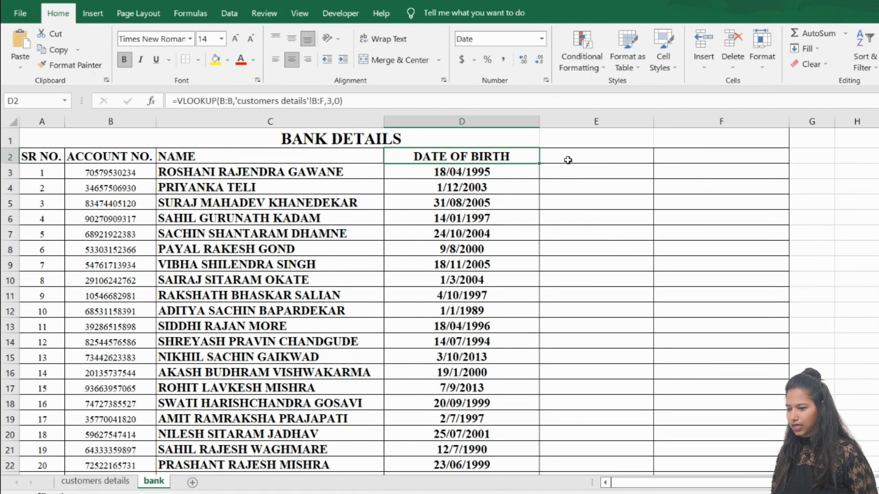
Paste the copied formula into E2, set its column index number to 4, and enter it
click(569, 158)
double_click(570, 158)
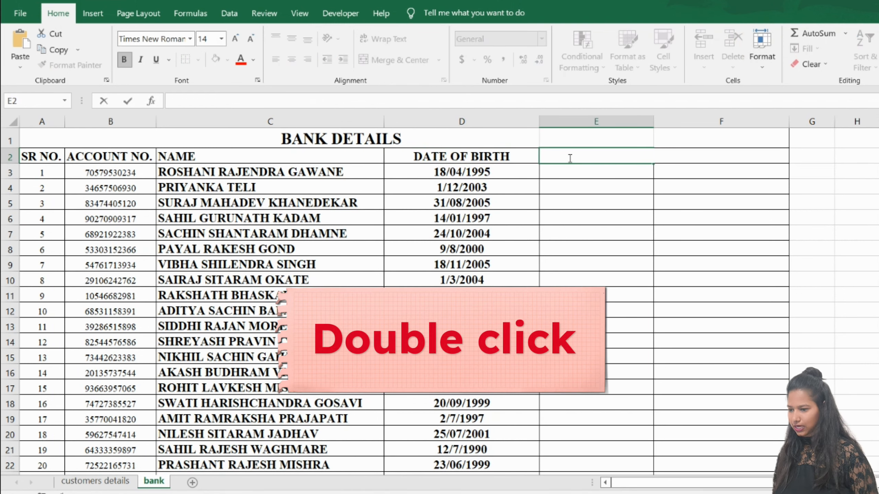
key(ctrl+v)
click(755, 154)
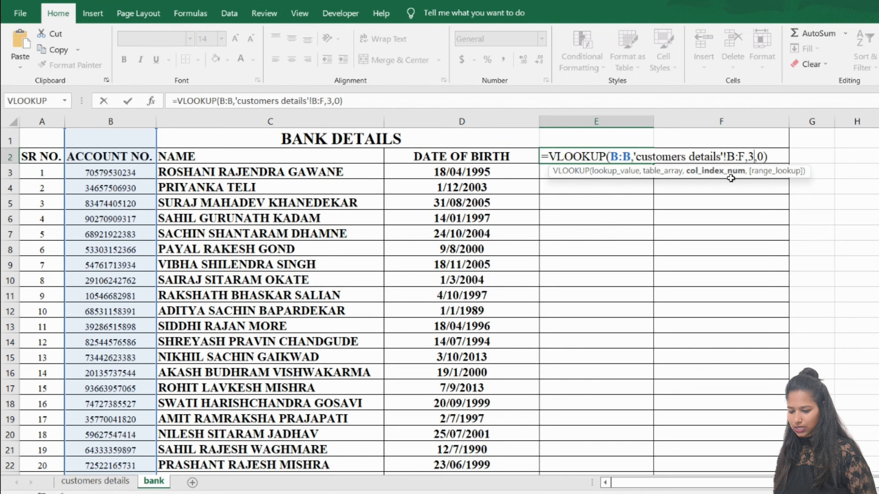
key(BackSpace)
text(4)
key(Escape)
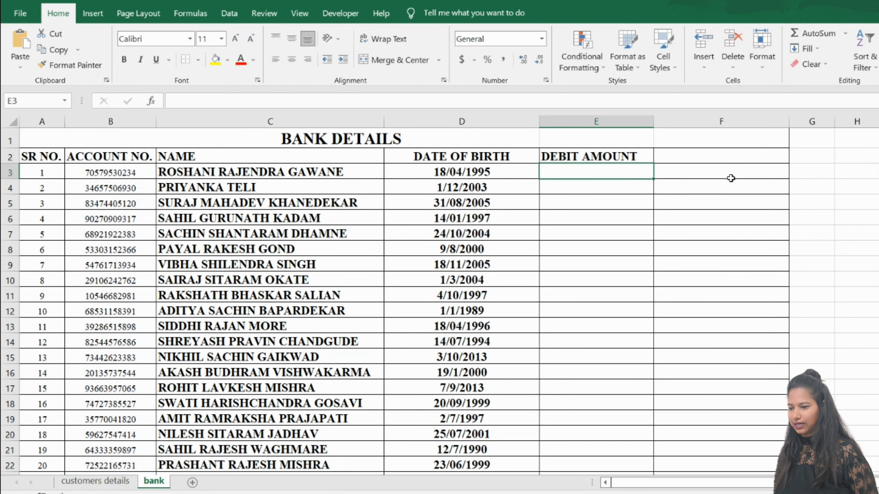
Paste the copied formula into F2, set its column index number to 5, and enter it
click(692, 156)
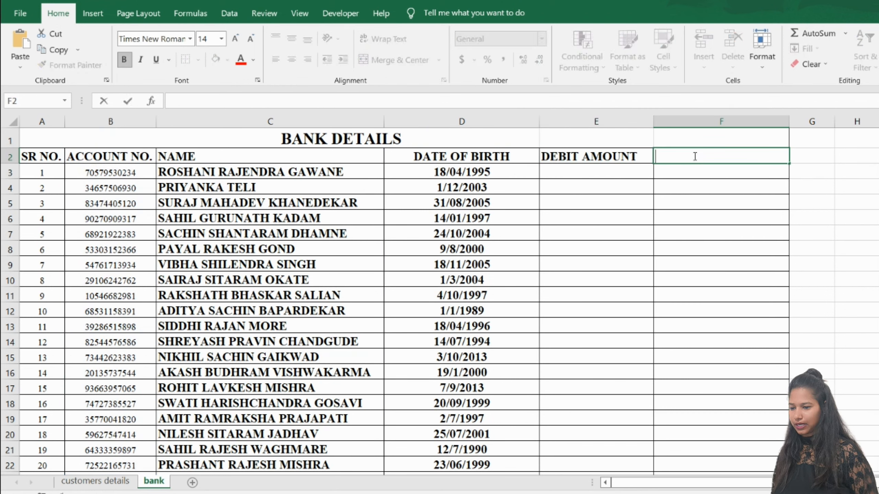
key(ctrl+v)
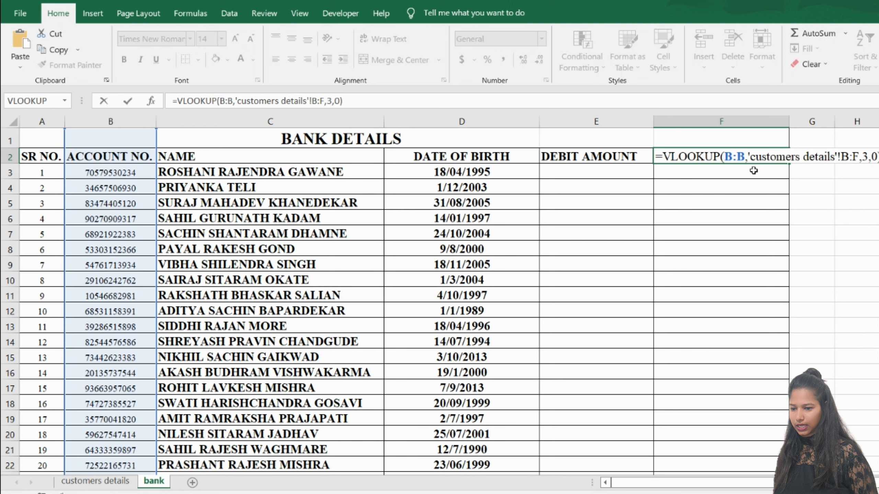
click(868, 157)
key(BackSpace)
text(5)
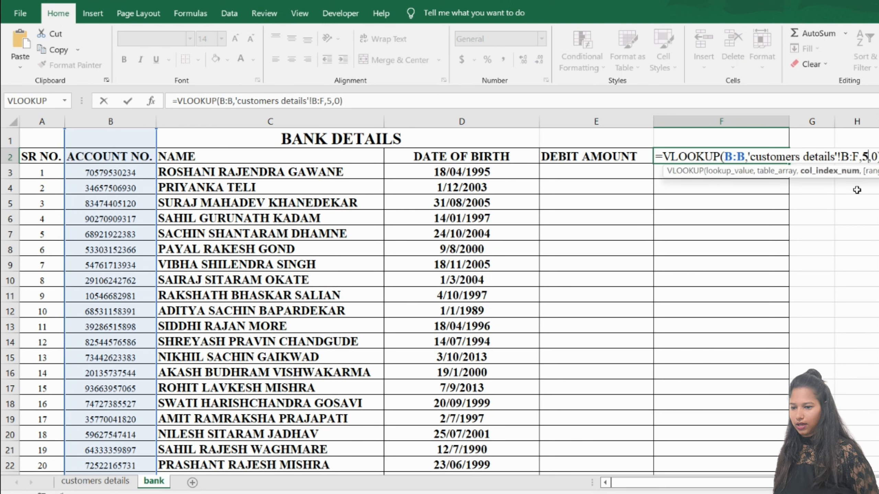
key(Return)
Fill the E2 and F2 formulas together down the DEBIT AMOUNT and CREDIT AMOUNT columns
drag(616, 156, 779, 159)
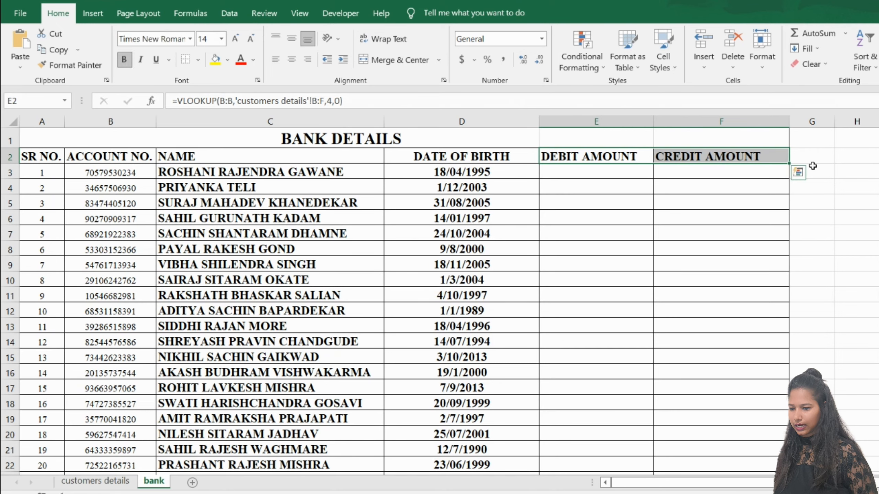
double_click(789, 162)
scroll(728, 252, down, 4)
scroll(729, 252, up, 3)
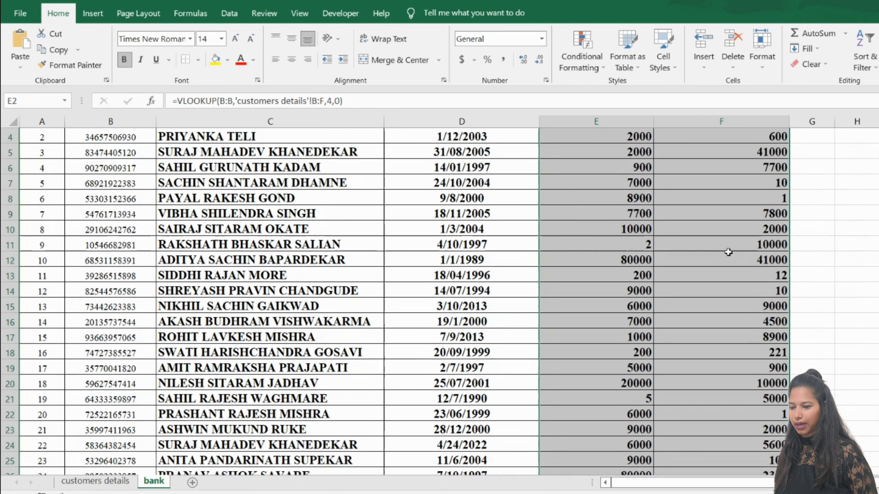
scroll(728, 252, up, 1)
click(732, 207)
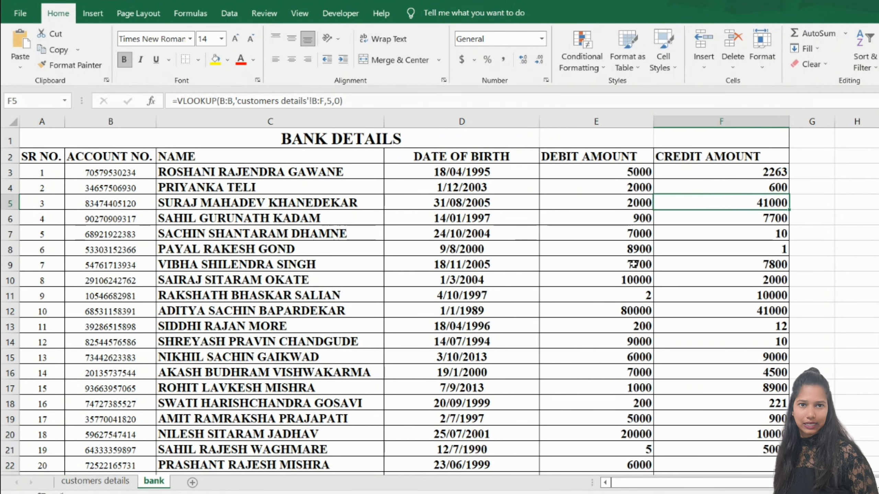
click(703, 219)
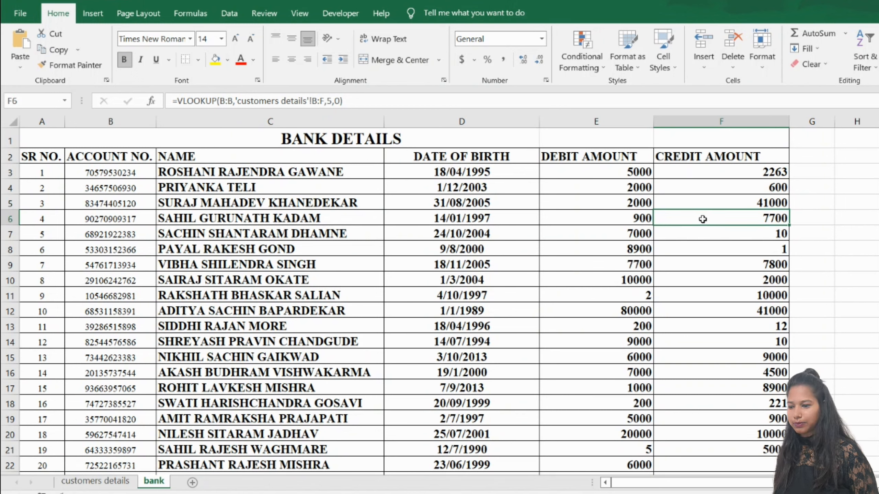
Clear the CREDIT AMOUNT column's contents from F2 down to the last row
click(704, 157)
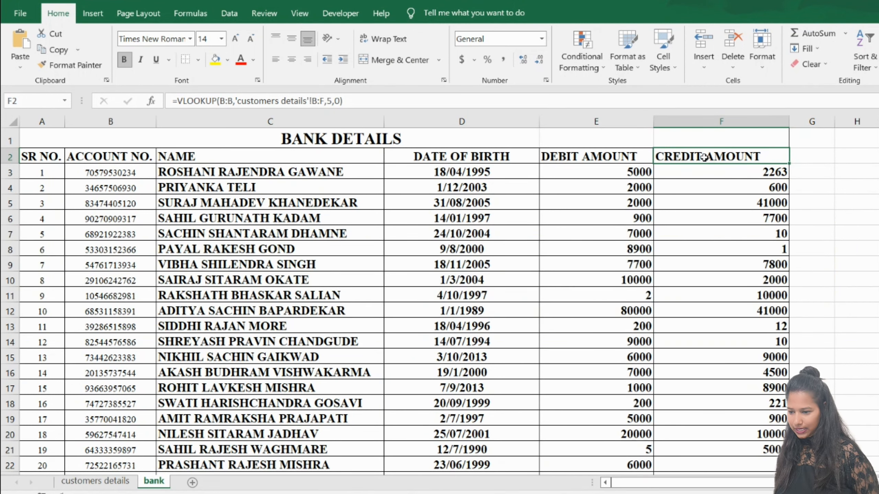
key(ctrl+shift+Down)
key(Delete)
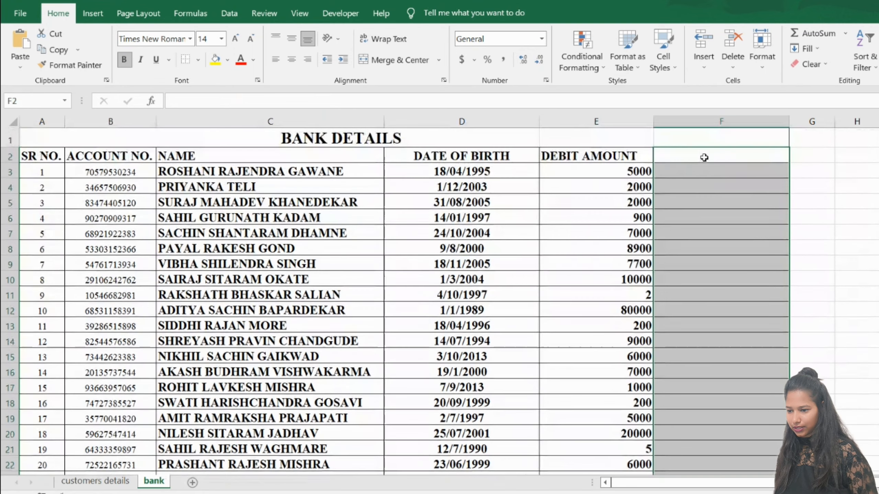
Start a VLOOKUP formula in F2 with the entire ACCOUNT NO. column, B:B, as the lookup value
click(704, 157)
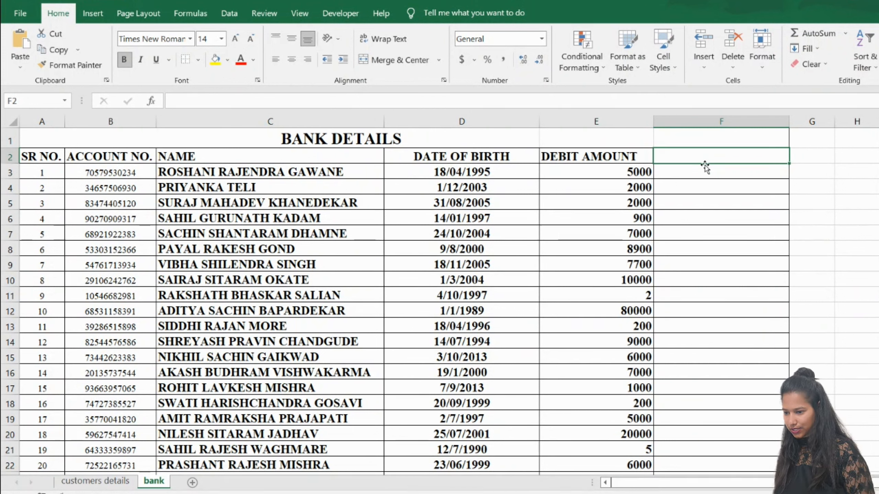
text(=)
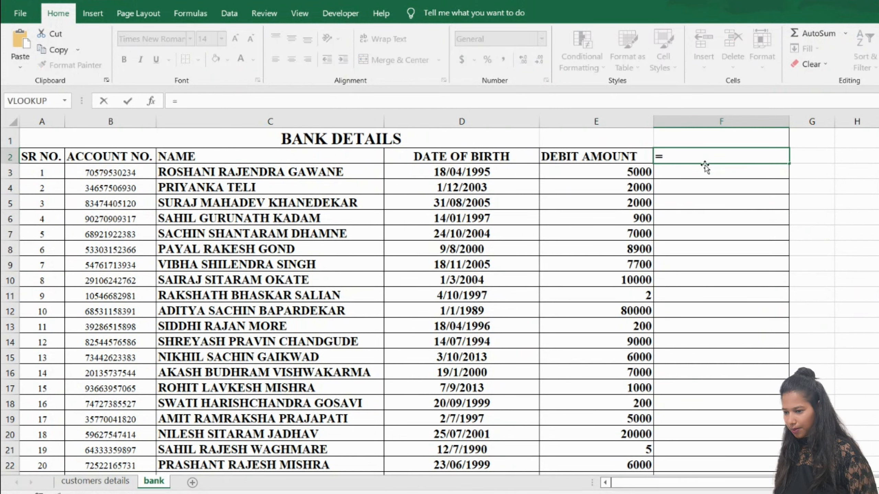
text(VL)
key(Tab)
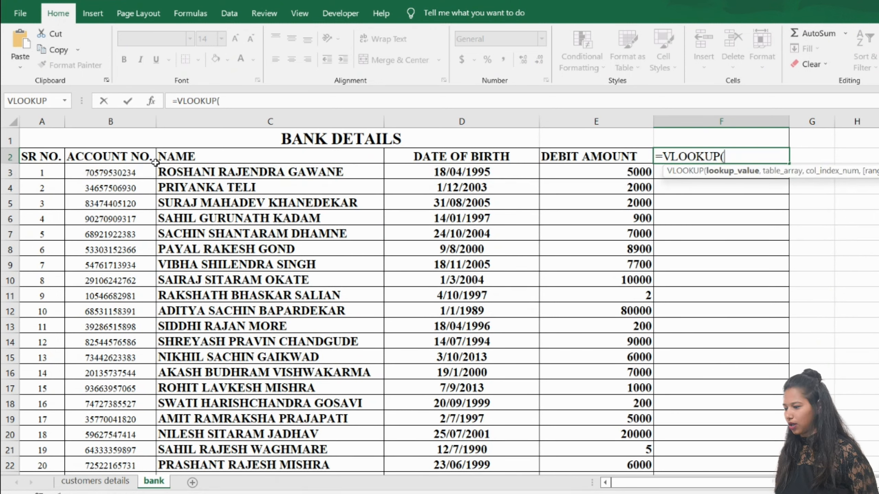
key(Left)
key(Left)
key(Left)
key(Left)
key(Left)
key(Right)
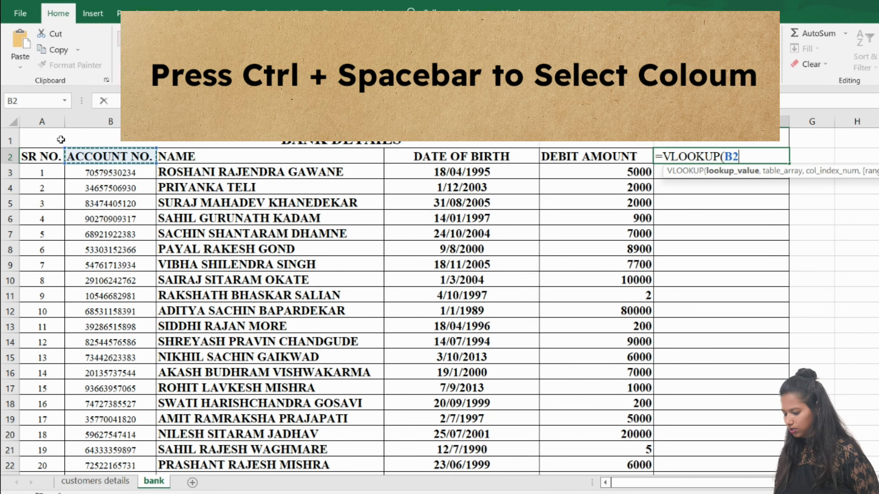
key(ctrl+space)
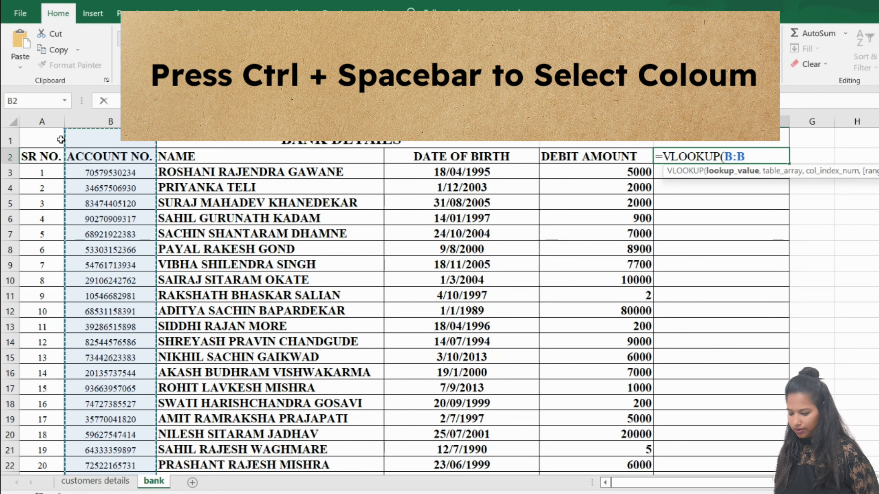
text(,)
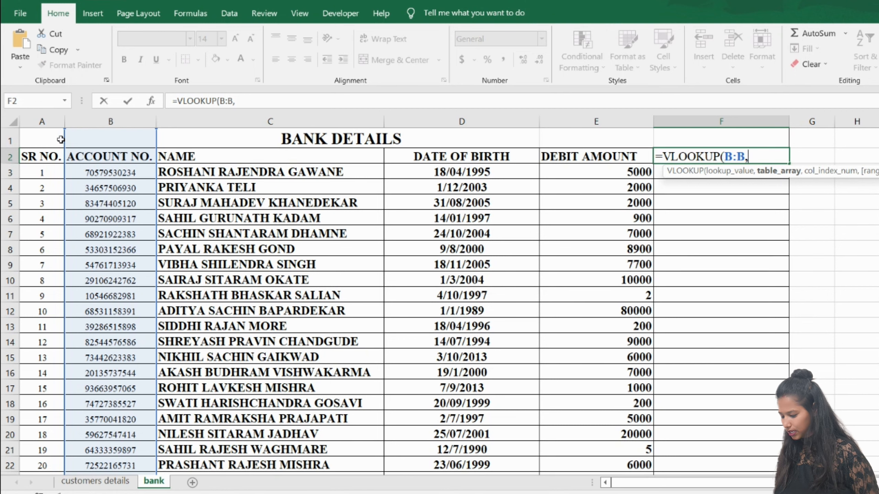
Set the VLOOKUP table array to the entire columns B:F of the customers details sheet
key(ctrl+Page_Up)
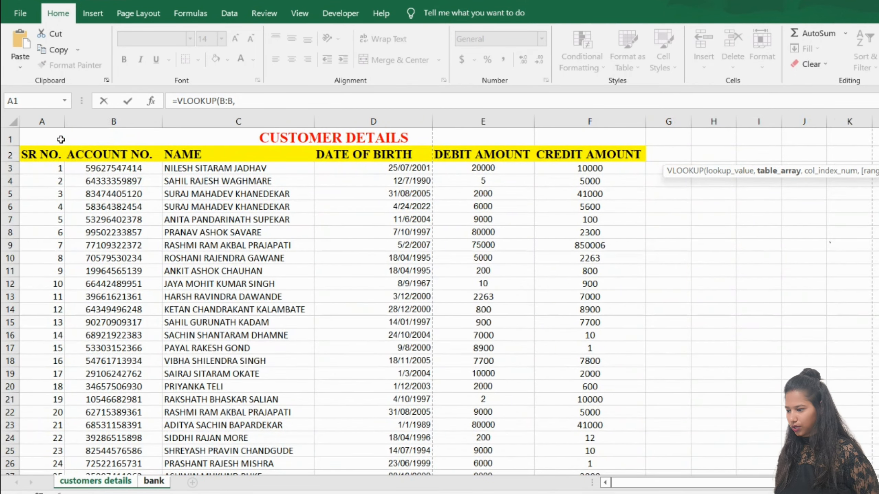
click(61, 139)
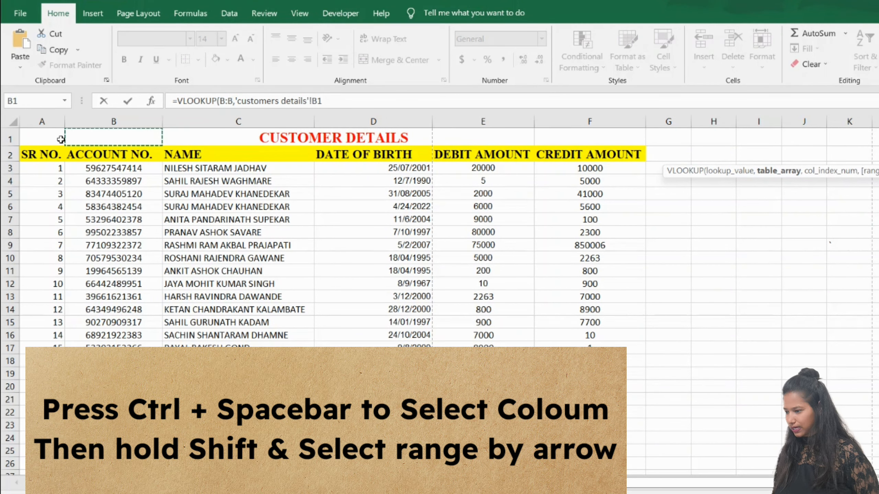
key(ctrl+space)
key(shift+Right)
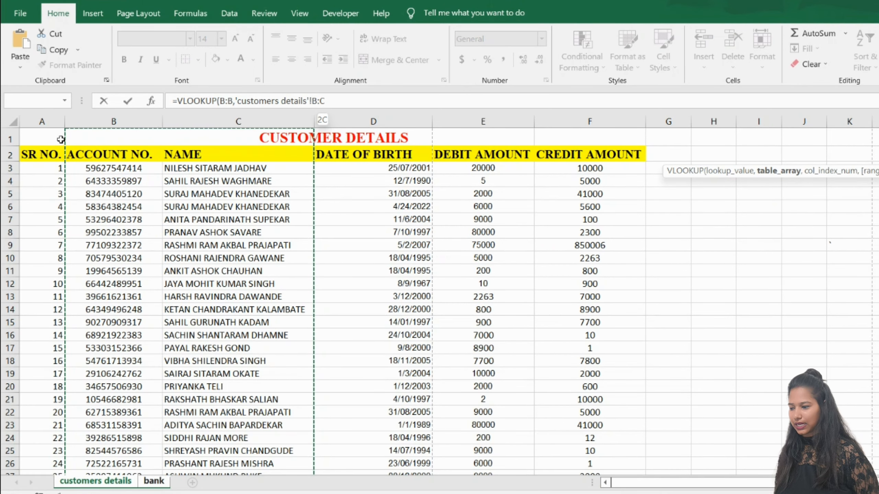
key(shift+Right)
key(shift+Right)
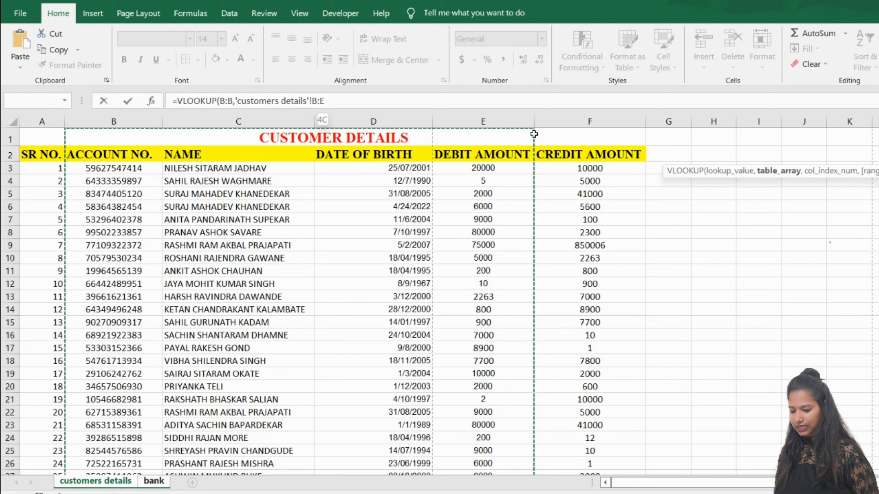
key(shift+Right)
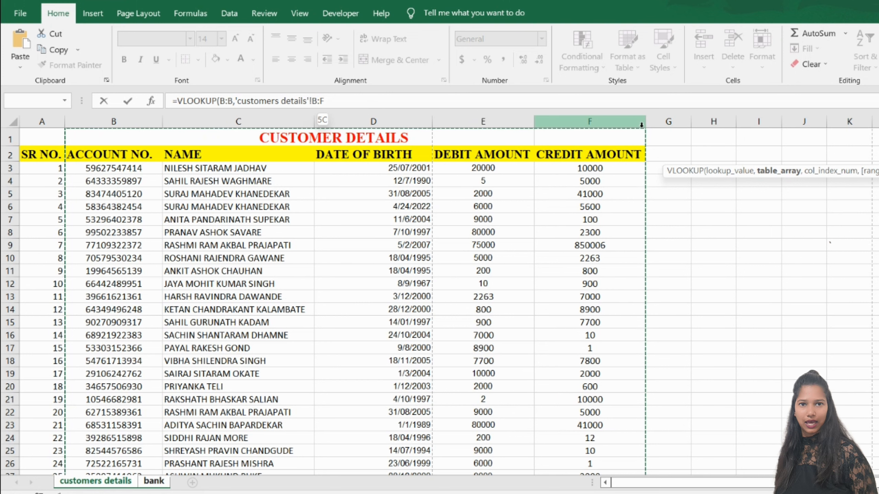
Complete the VLOOKUP with column index number 5 and exact match 0, and enter the formula in F2
text(,)
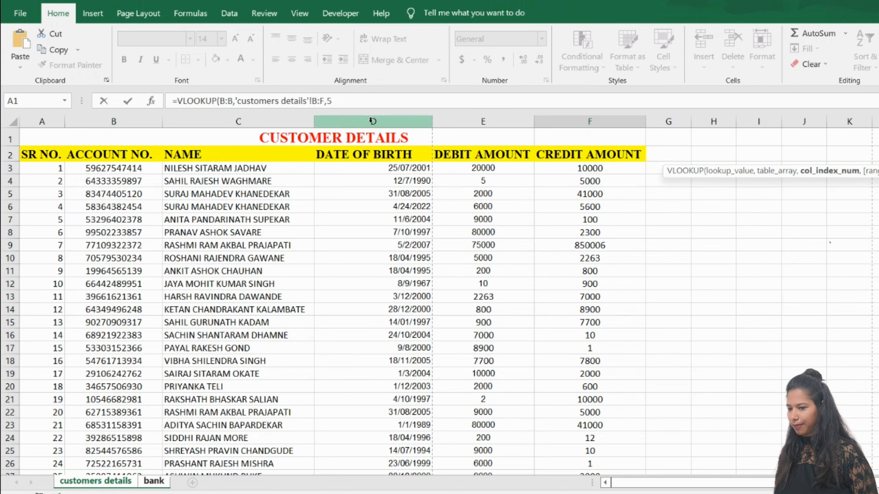
text(5,0)
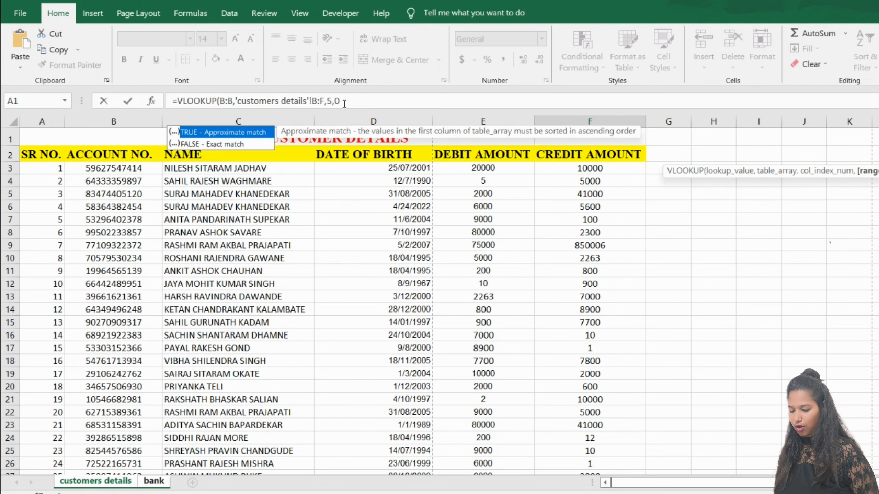
text())
key(Return)
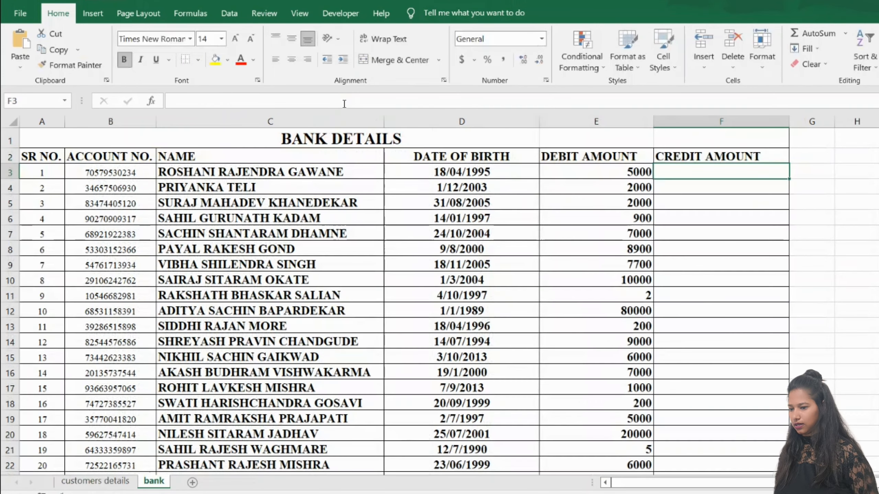
Fill the F2 formula down the CREDIT AMOUNT column and check the filled rows through the last record
click(773, 156)
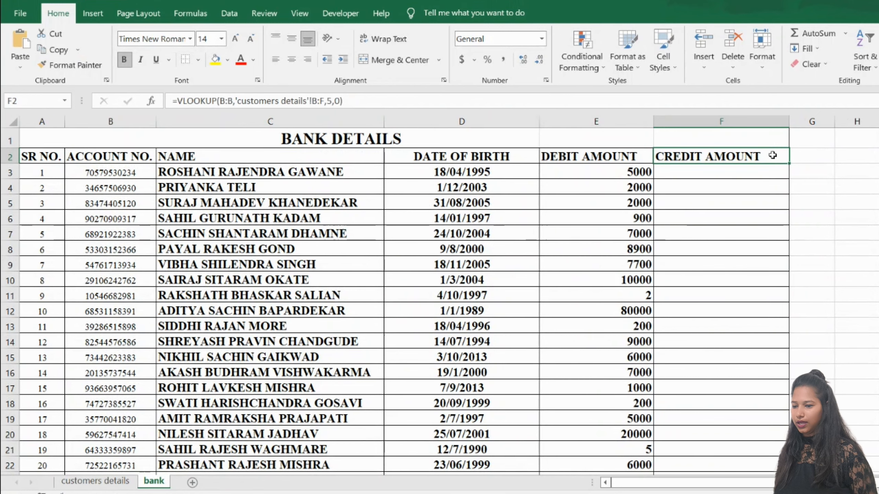
double_click(789, 165)
scroll(750, 380, down, 2)
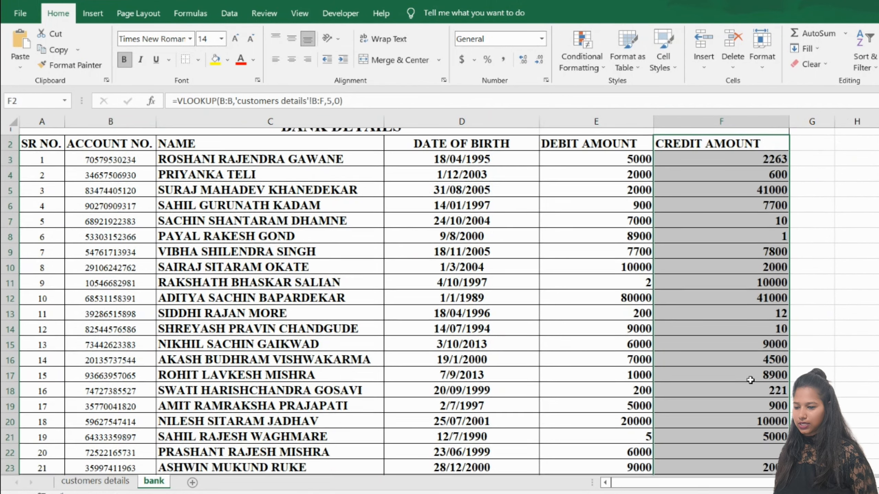
scroll(749, 376, up, 2)
scroll(747, 284, down, 4)
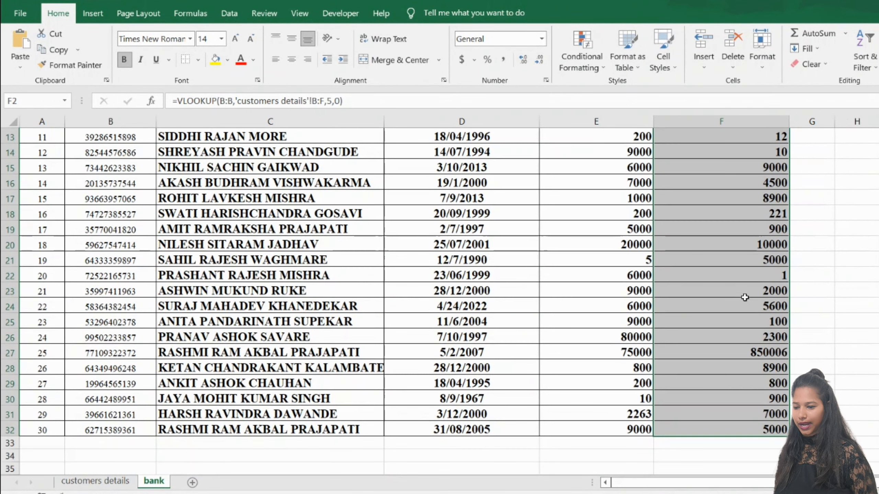
scroll(748, 312, up, 4)
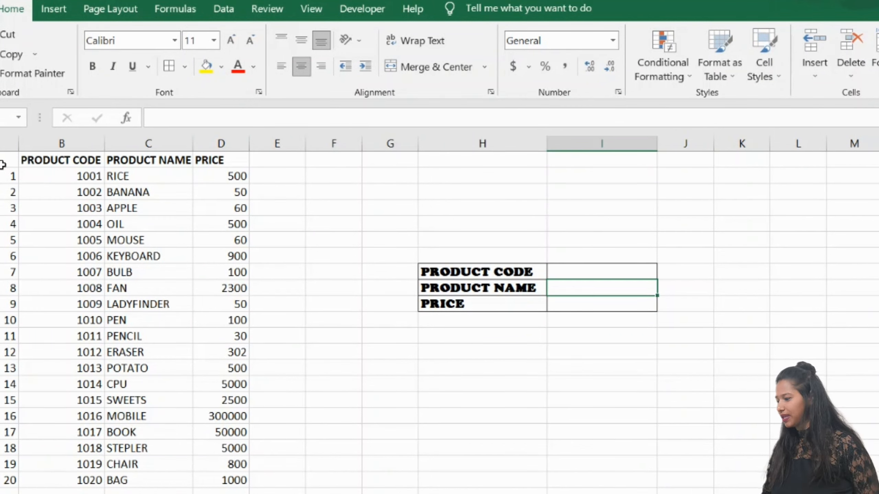
Examine the product table's code, name and price columns and the blank PRODUCT CODE, PRODUCT NAME and PRICE cells of the lookup form
click(71, 143)
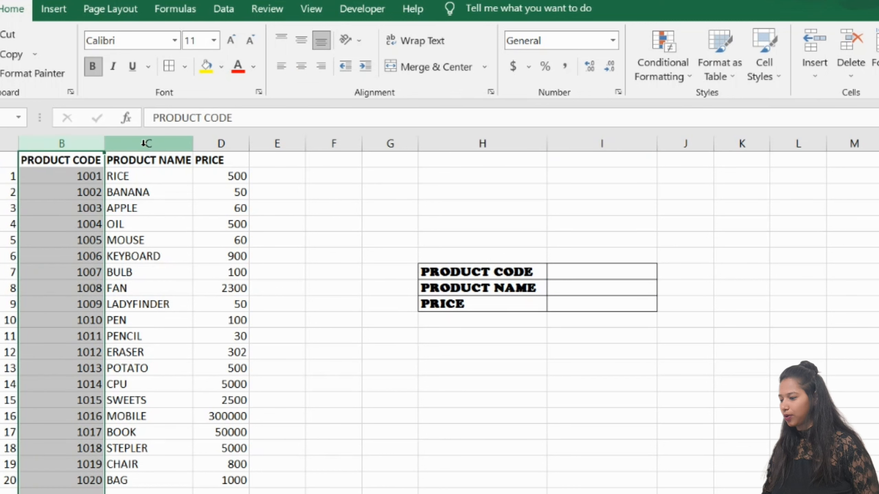
click(144, 143)
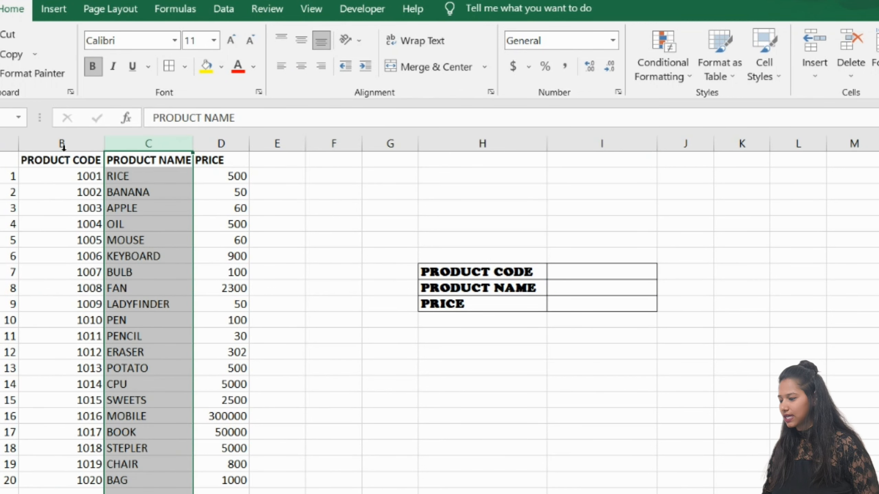
drag(63, 147, 233, 345)
click(345, 373)
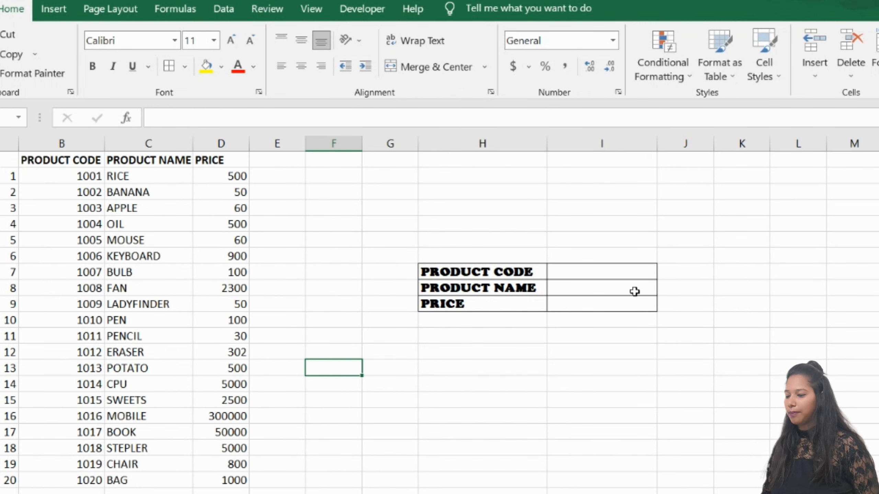
click(591, 273)
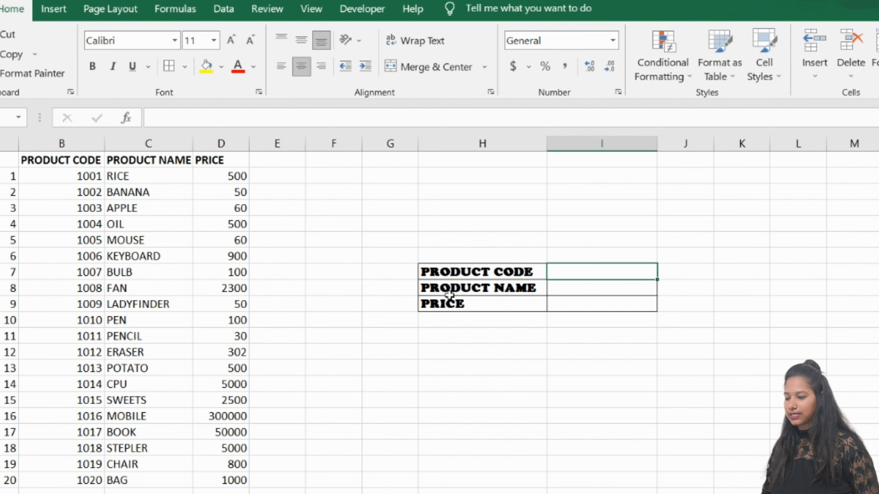
click(583, 289)
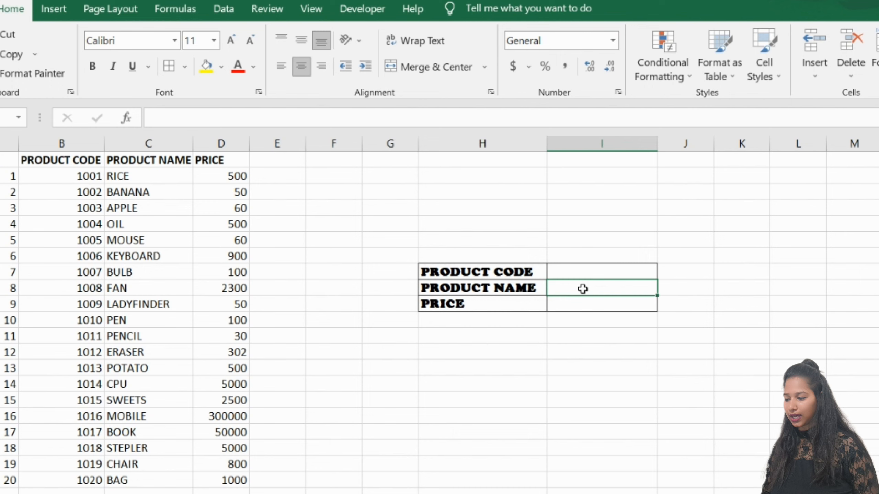
click(598, 304)
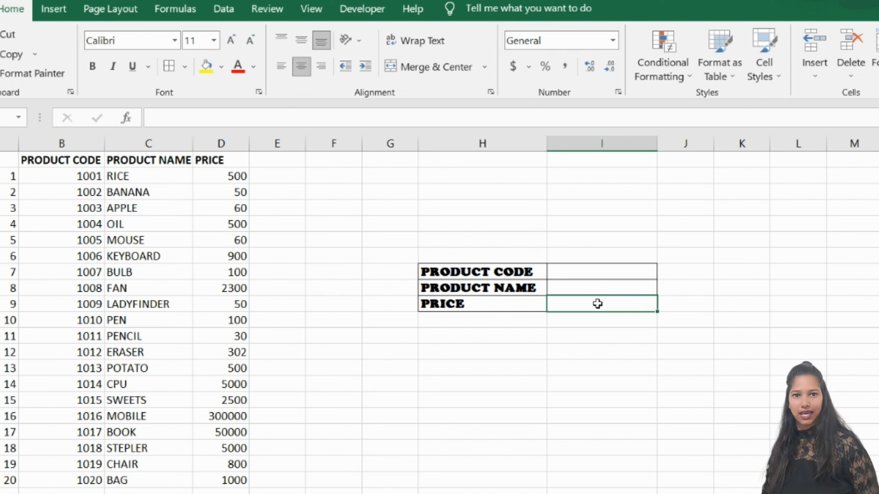
click(605, 279)
click(605, 290)
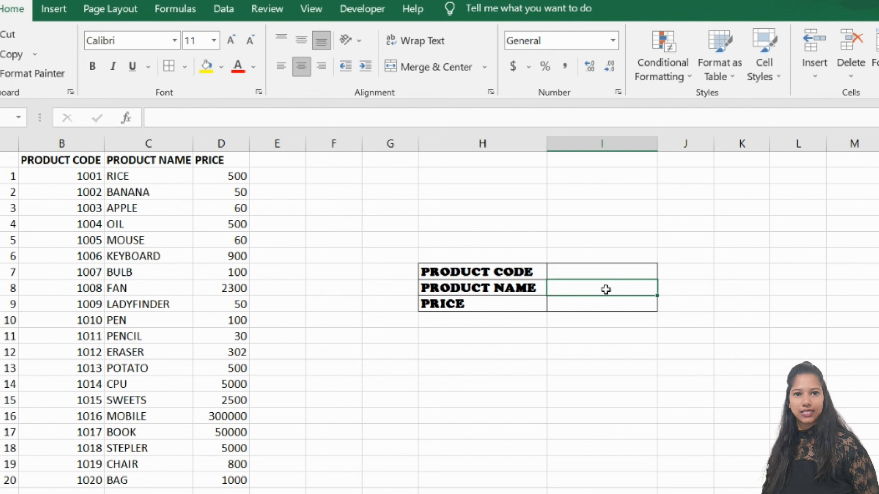
click(607, 273)
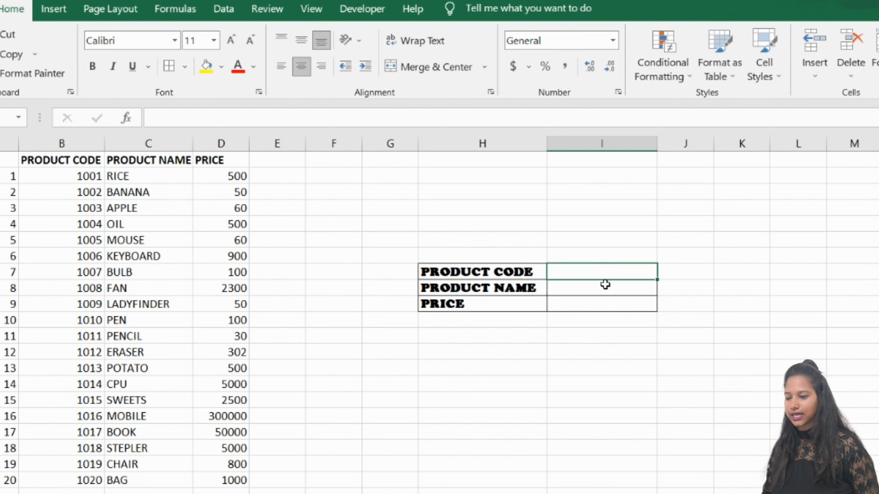
click(606, 285)
drag(606, 285, 608, 300)
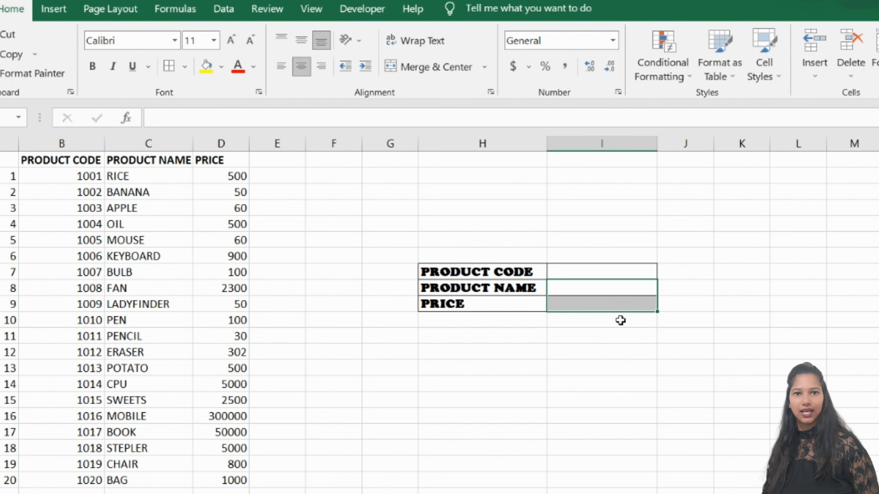
click(620, 337)
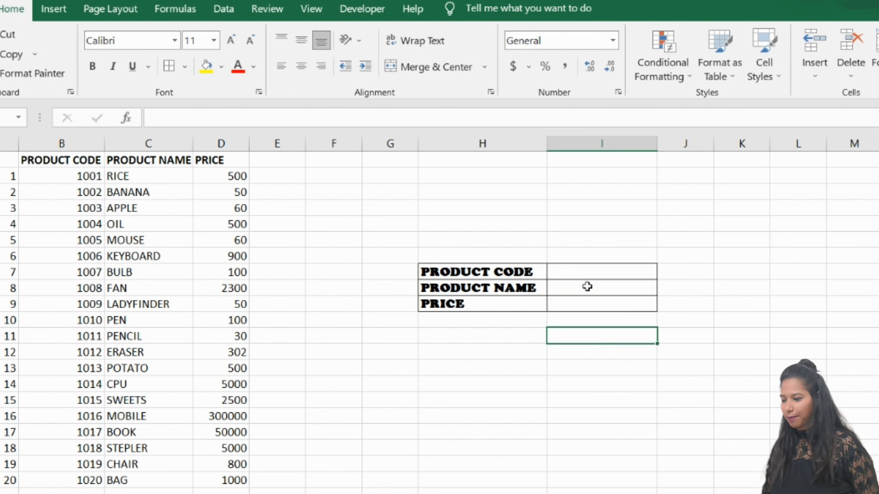